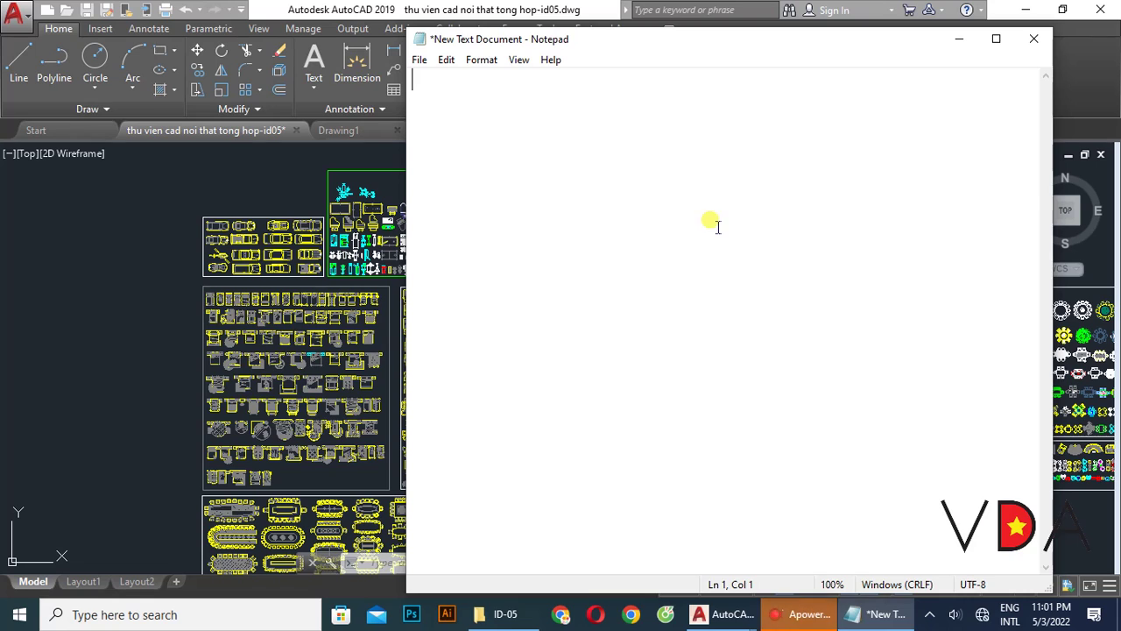
# - Type a Vietnamese heading about copying furniture between two CAD drawings and begin a 'Ví dụ' example line
pyautogui.write('Hướng ')
pyautogui.write('dâ')
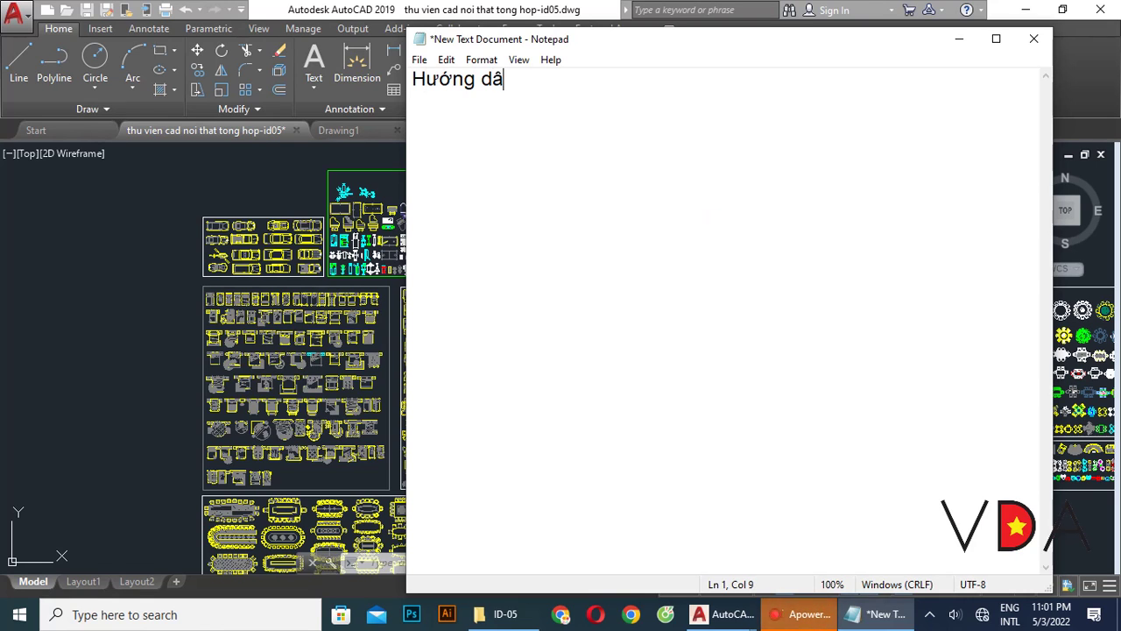
pyautogui.press('BackSpace')
pyautogui.write('ẫn copy')
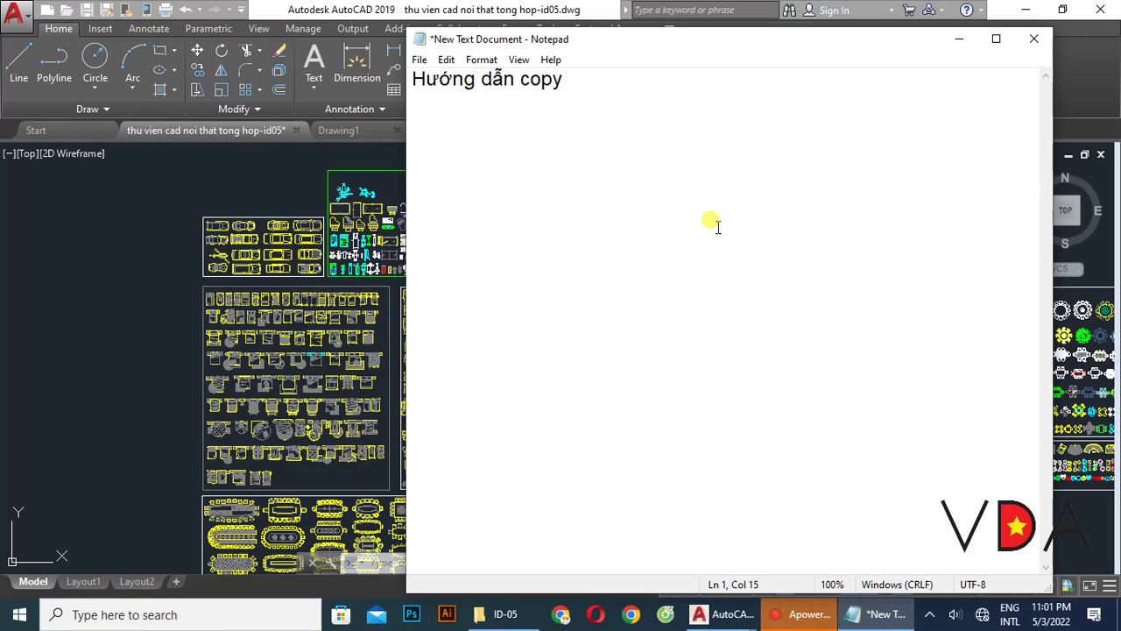
pyautogui.write(' nội thất c')
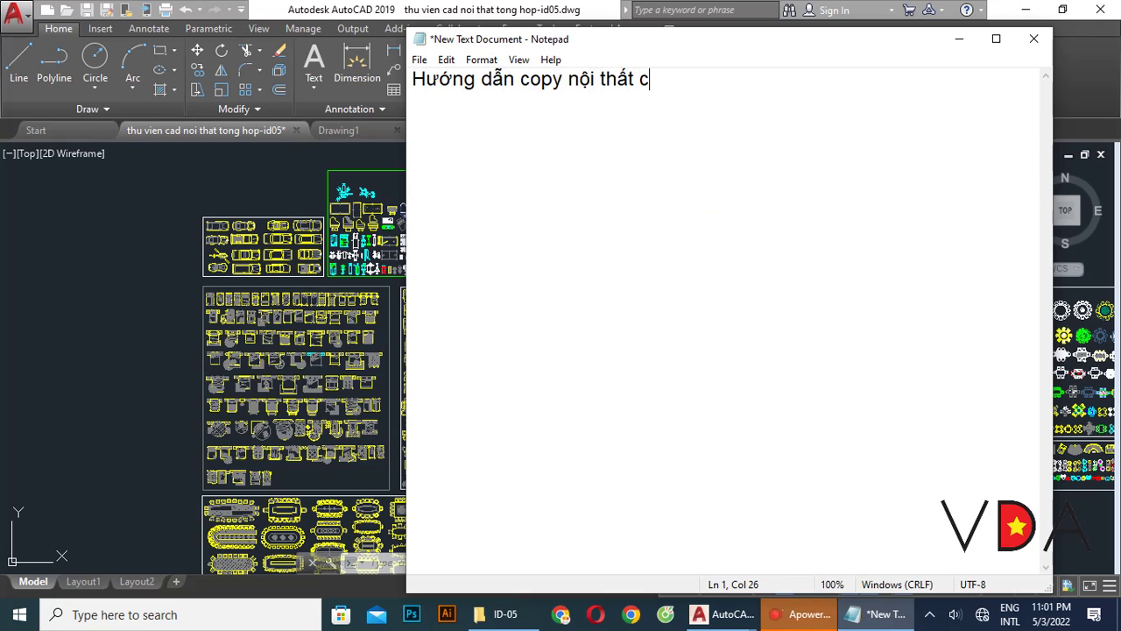
pyautogui.write('ă')
pyautogui.write(' từ 1')
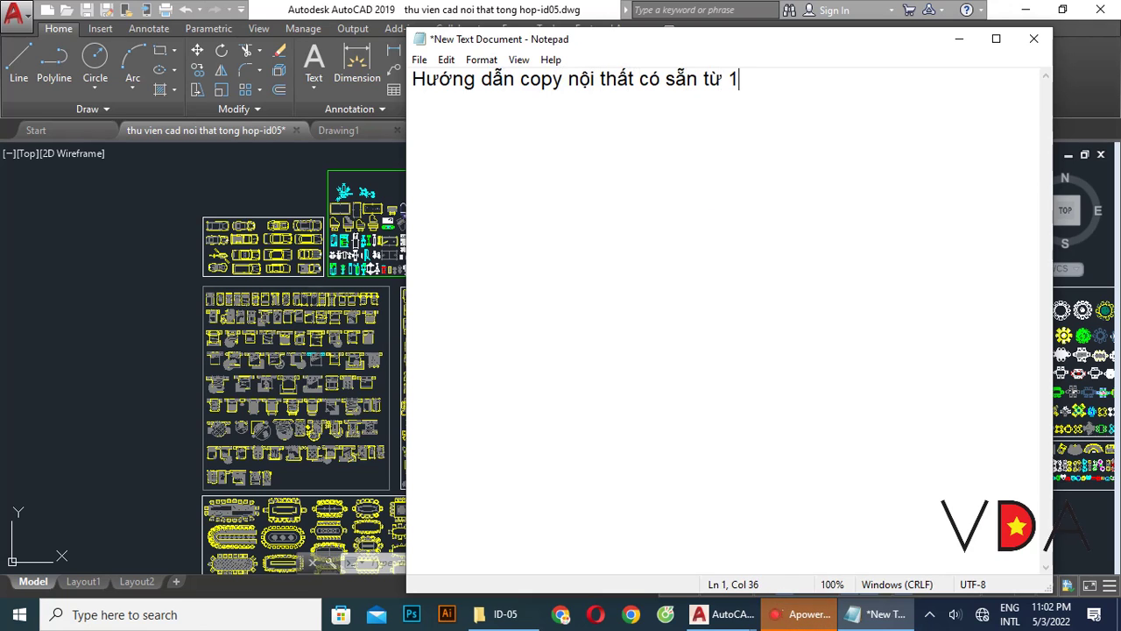
pyautogui.write(' bản ve')
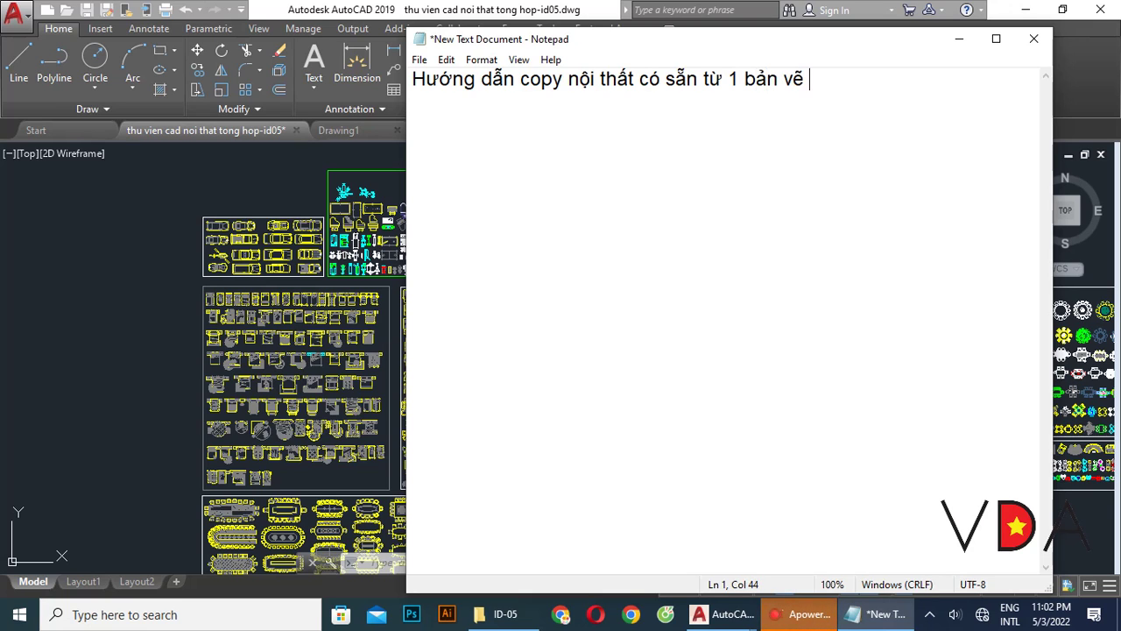
pyautogui.write('Ca')
pyautogui.write('ang 1 bản vẽ Ca')
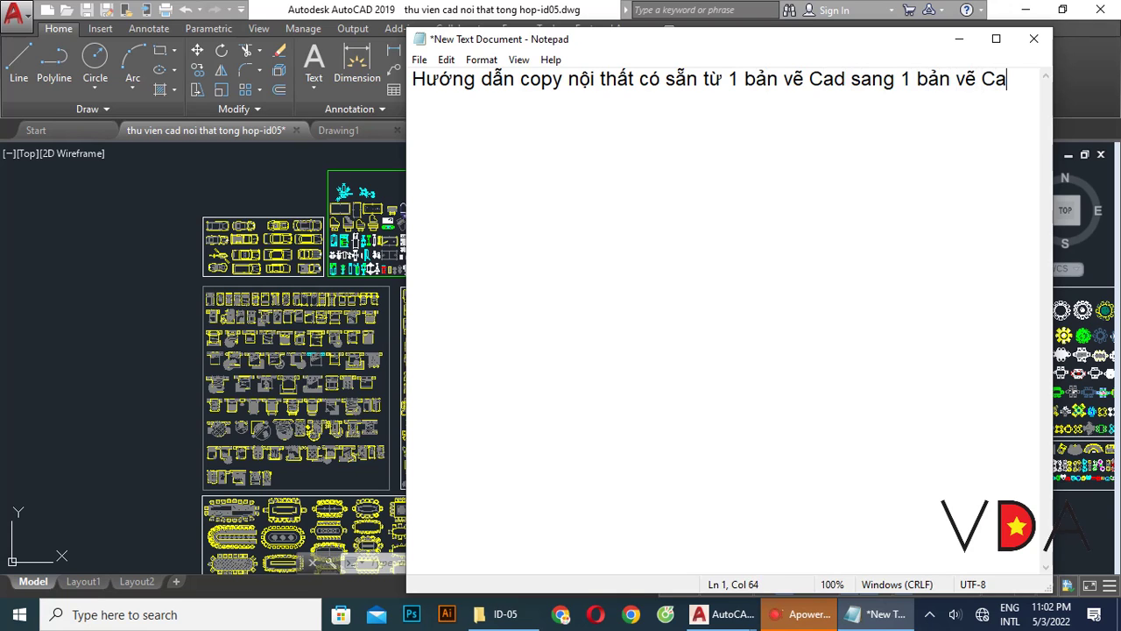
pyautogui.write('thư')
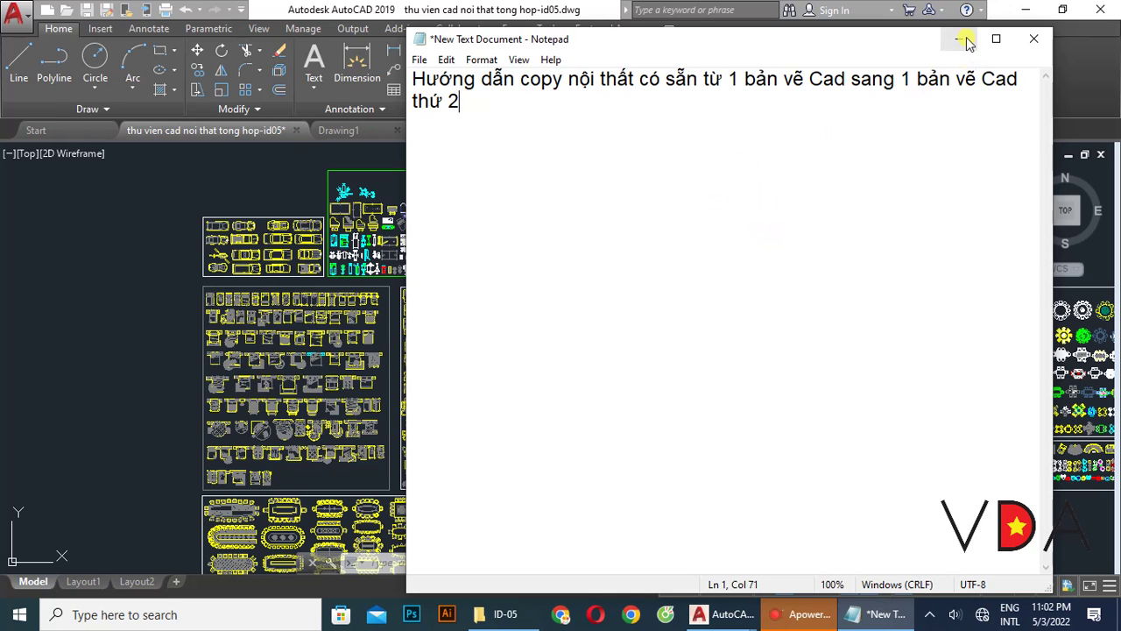
pyautogui.press('Return')
pyautogui.press('Return')
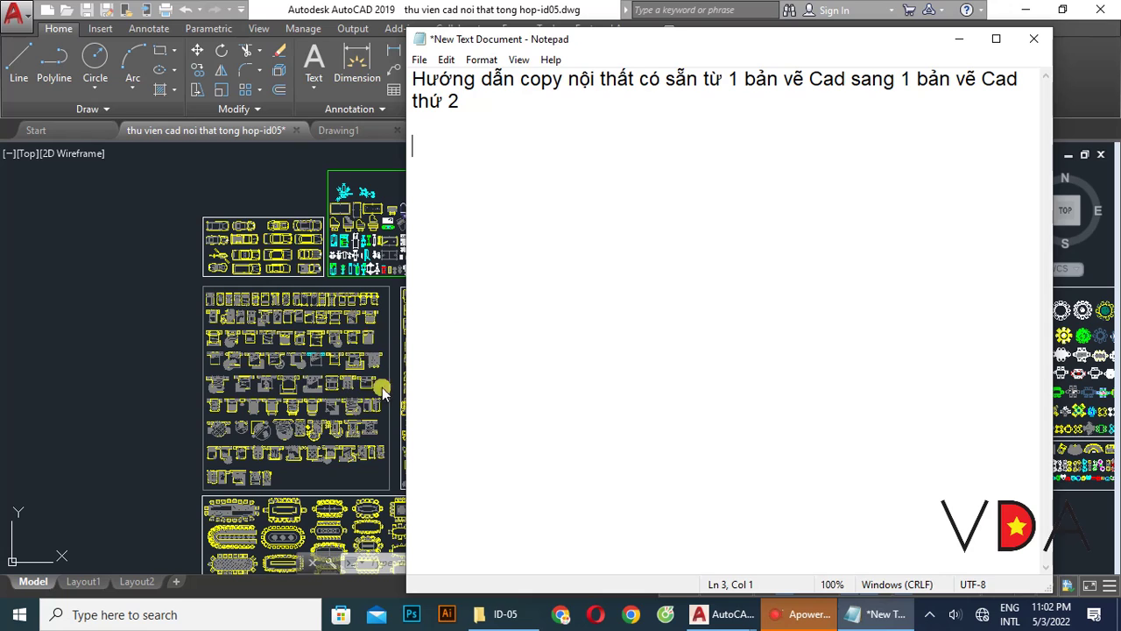
pyautogui.write('Ví dụ')
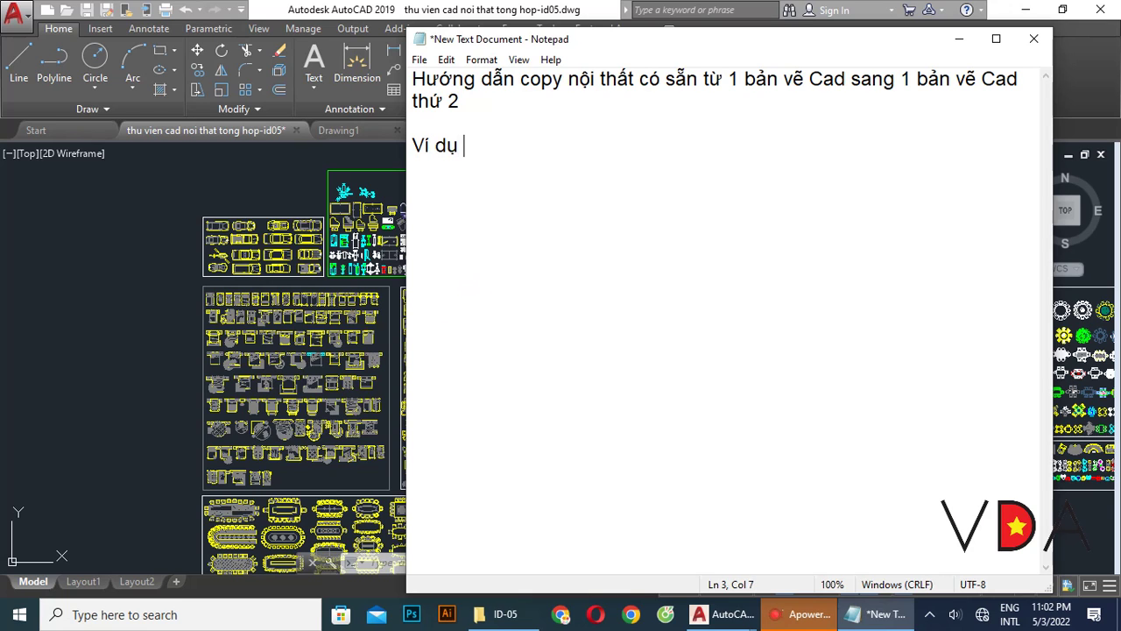
pyautogui.write('chúng ta sẽ')
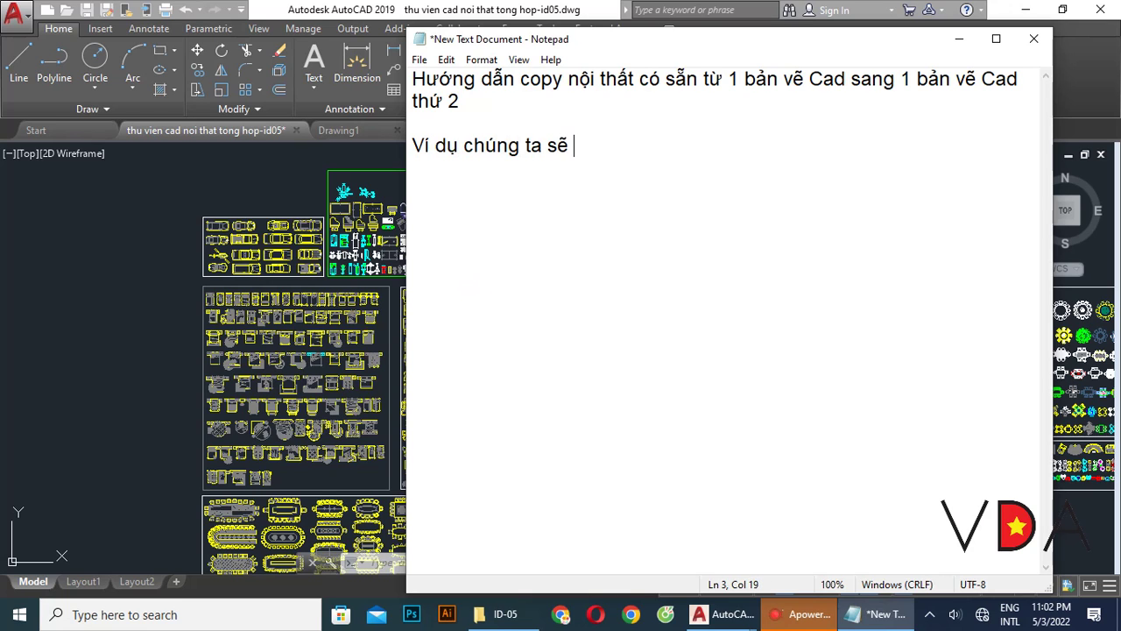
pyautogui.write('cop')
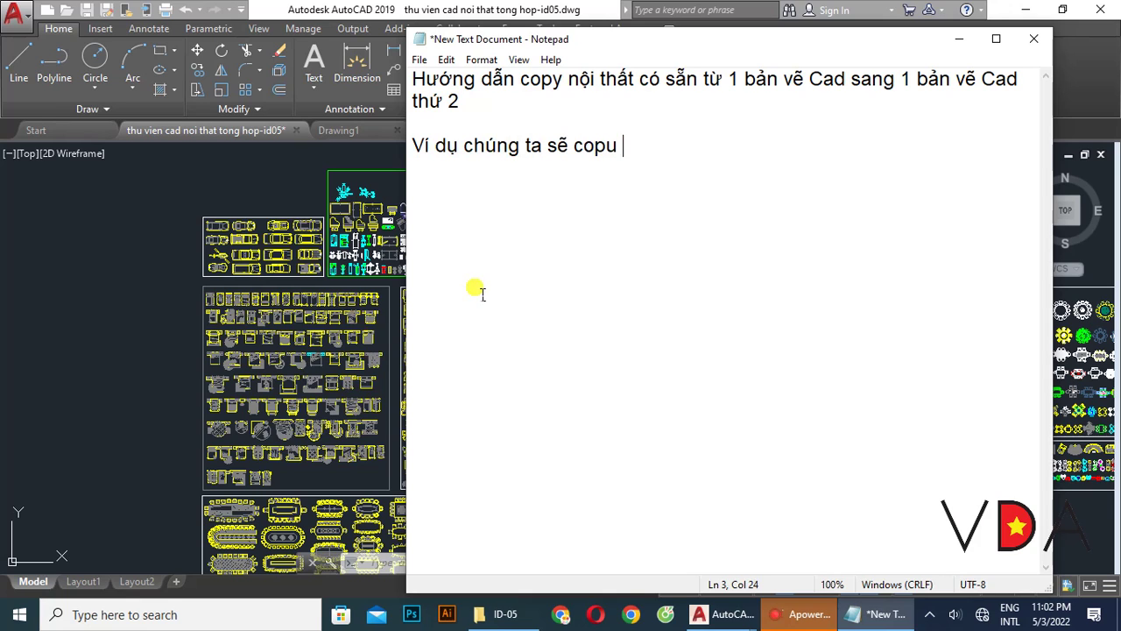
pyautogui.write('y')
pyautogui.write('mô')
pyautogui.write('j gh')
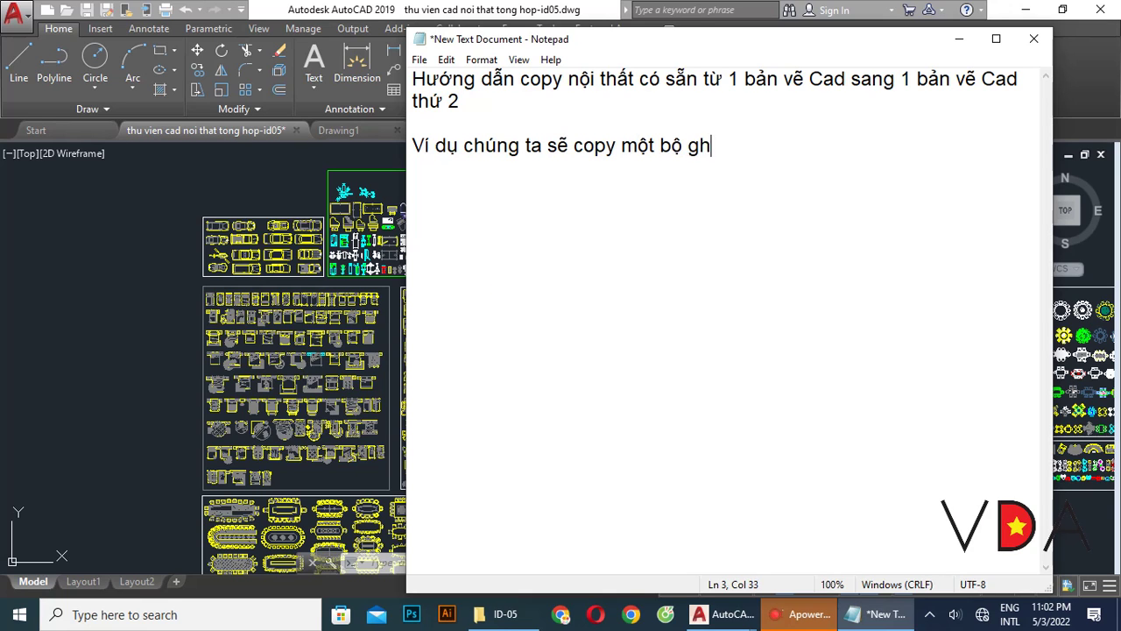
pyautogui.write('s s')
pyautogui.write('fa')
# - Switch to the furniture library drawing and zoom in on the sofa blocks
pyautogui.click(180, 407)
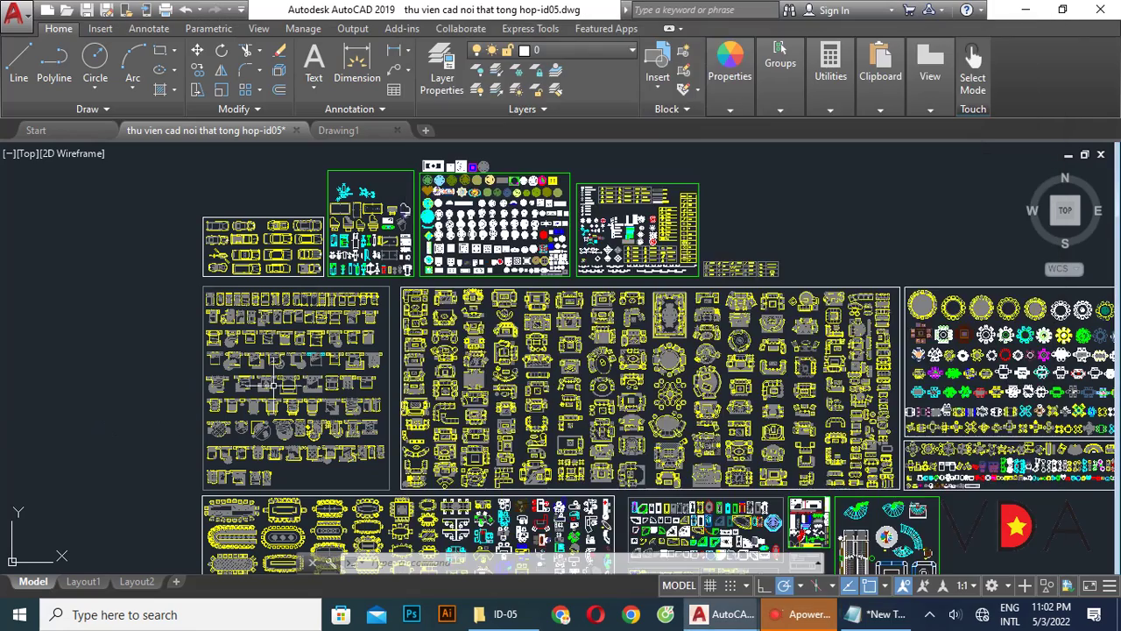
pyautogui.scroll(-3, 368, 429)
pyautogui.scroll(3, 324, 427)
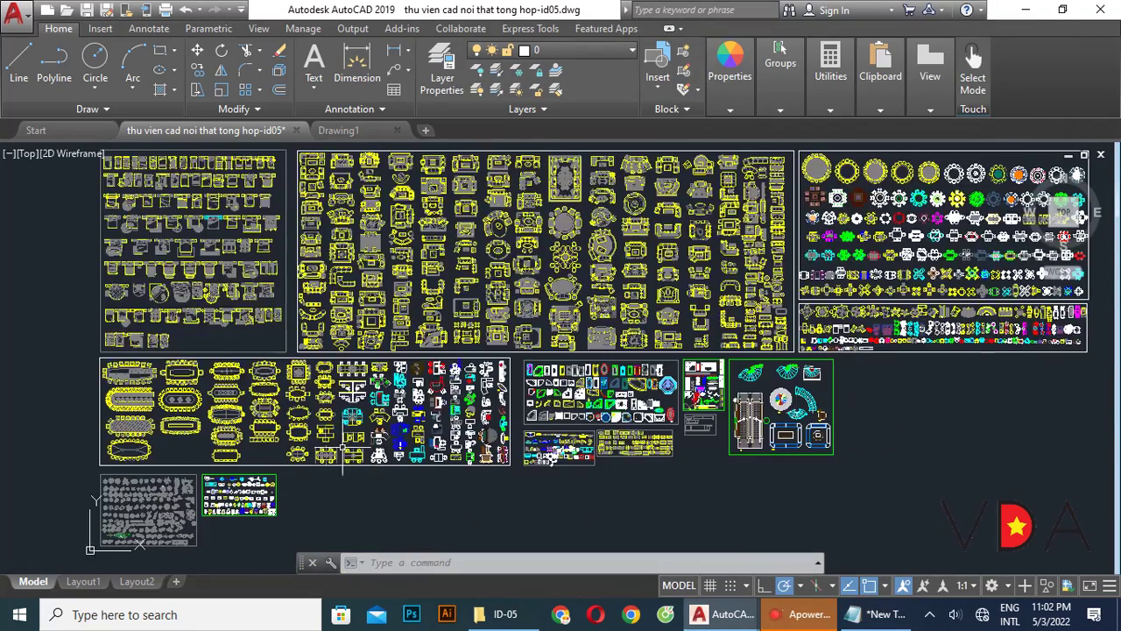
pyautogui.scroll(3, 325, 427)
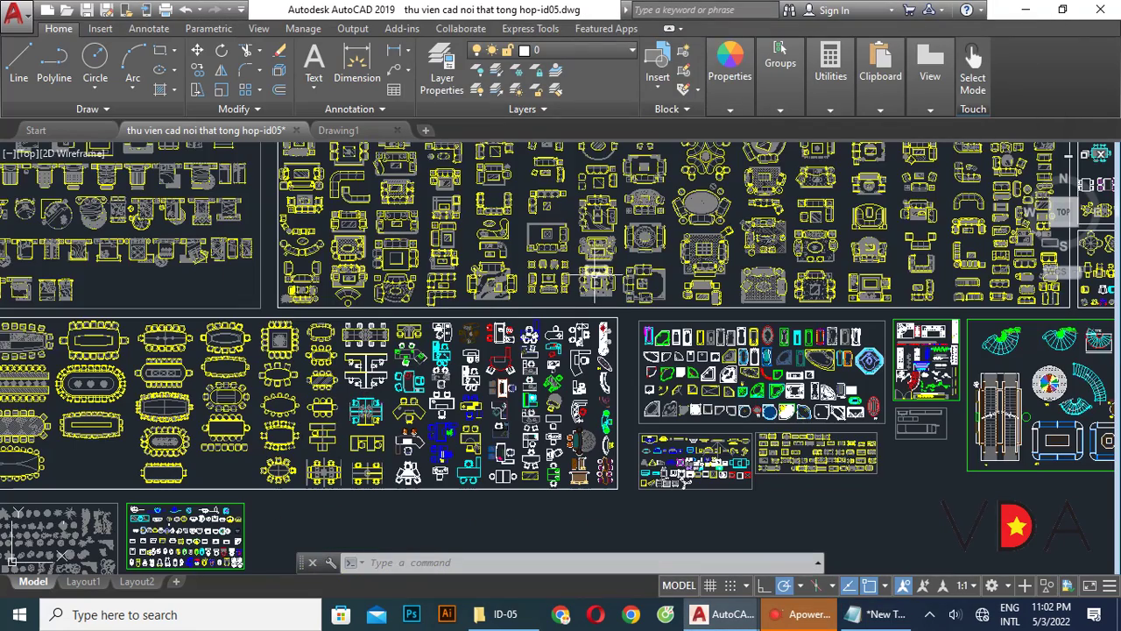
pyautogui.scroll(2, 929, 214)
pyautogui.scroll(2, 928, 215)
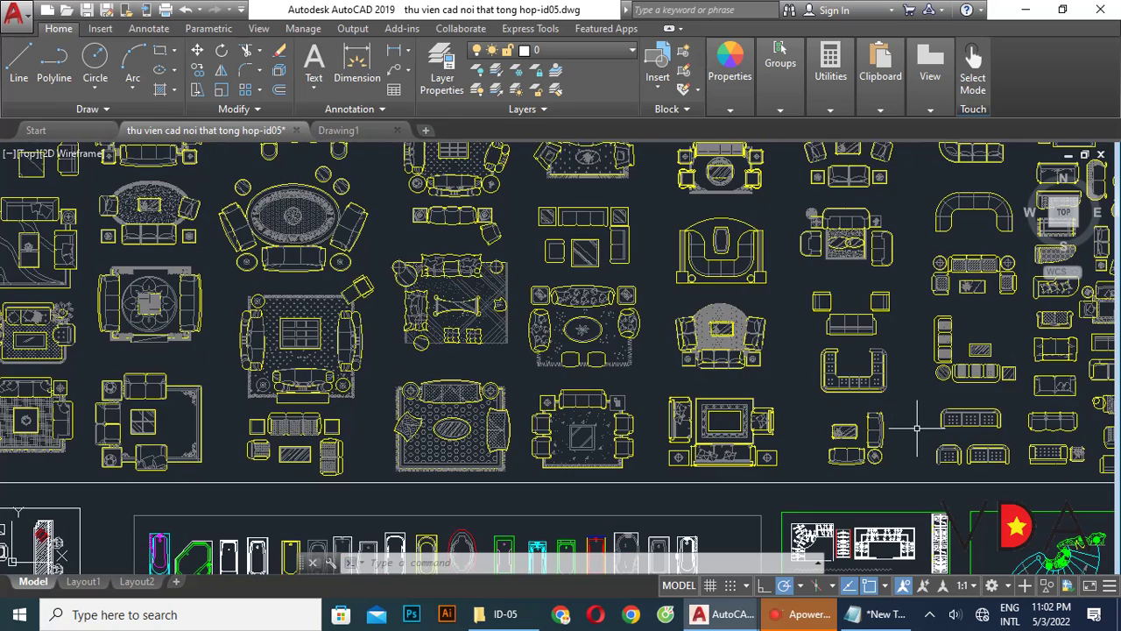
pyautogui.scroll(2, 965, 277)
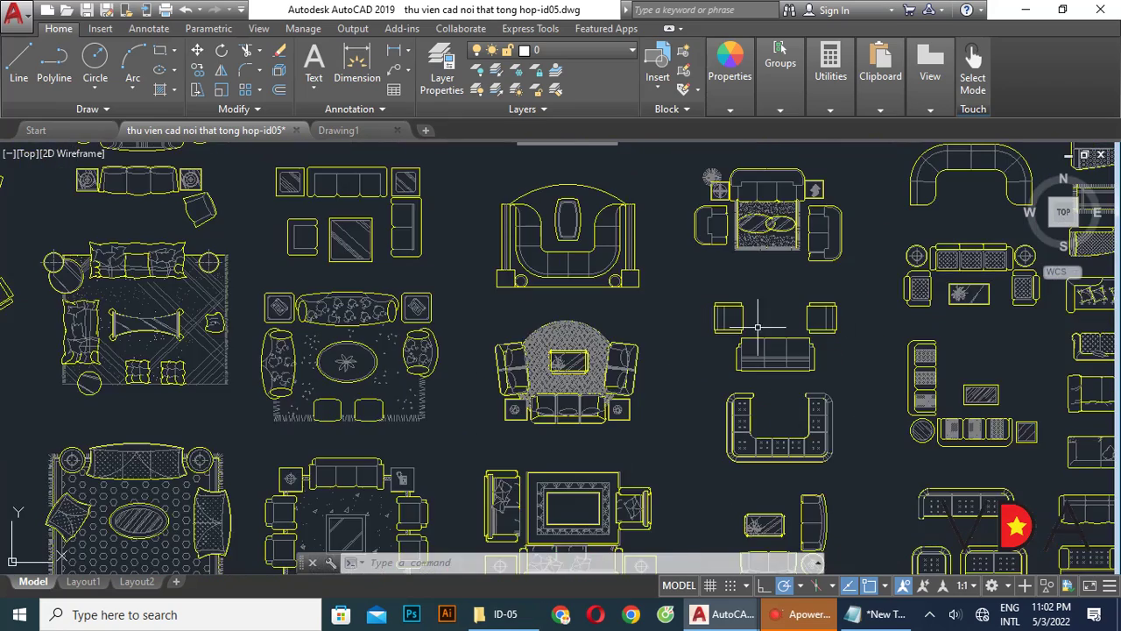
pyautogui.scroll(-5, 758, 327)
pyautogui.scroll(2, 878, 427)
pyautogui.scroll(3, 877, 427)
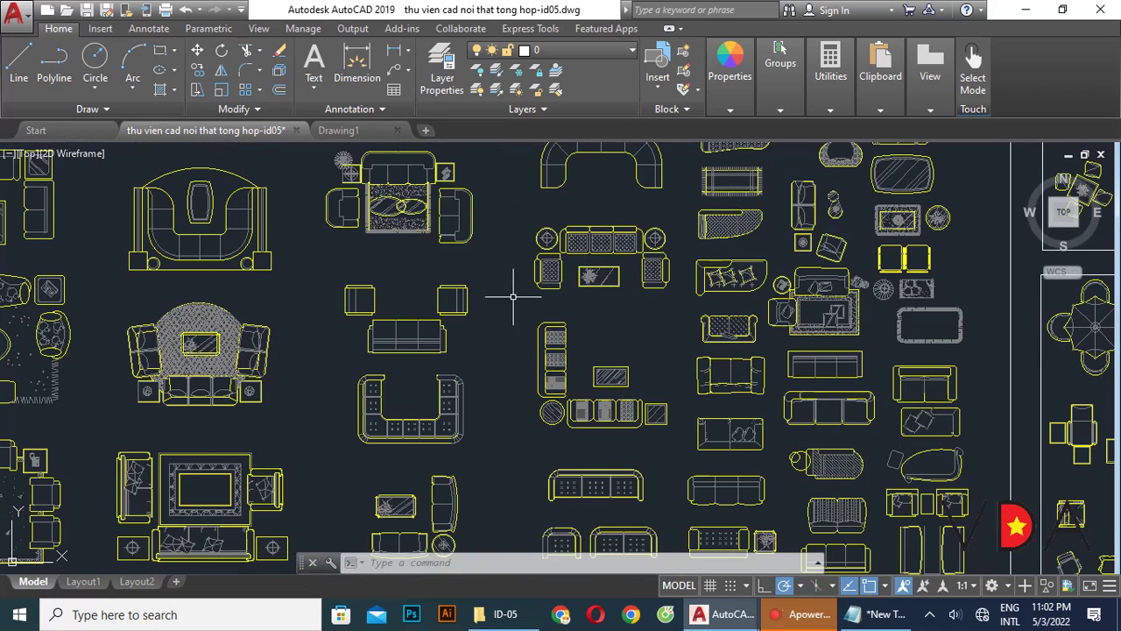
pyautogui.scroll(-3, 910, 376)
pyautogui.scroll(3, 915, 385)
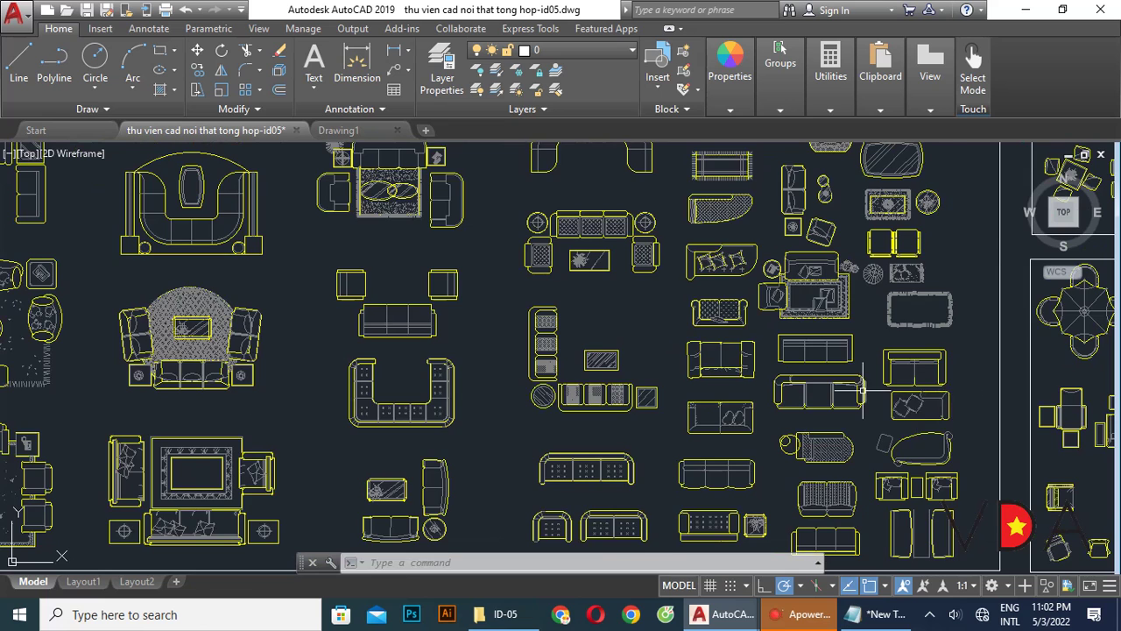
pyautogui.scroll(2, 867, 412)
pyautogui.scroll(2, 806, 399)
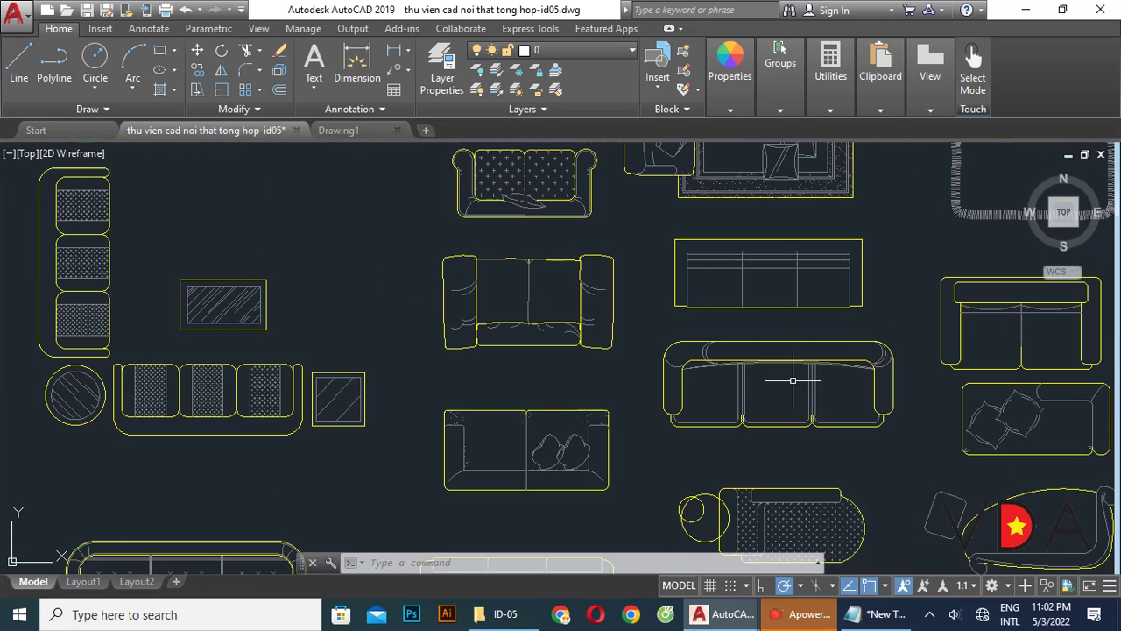
# - Window-select the entire long sofa in the middle of the library
pyautogui.click(792, 380)
pyautogui.press('Escape')
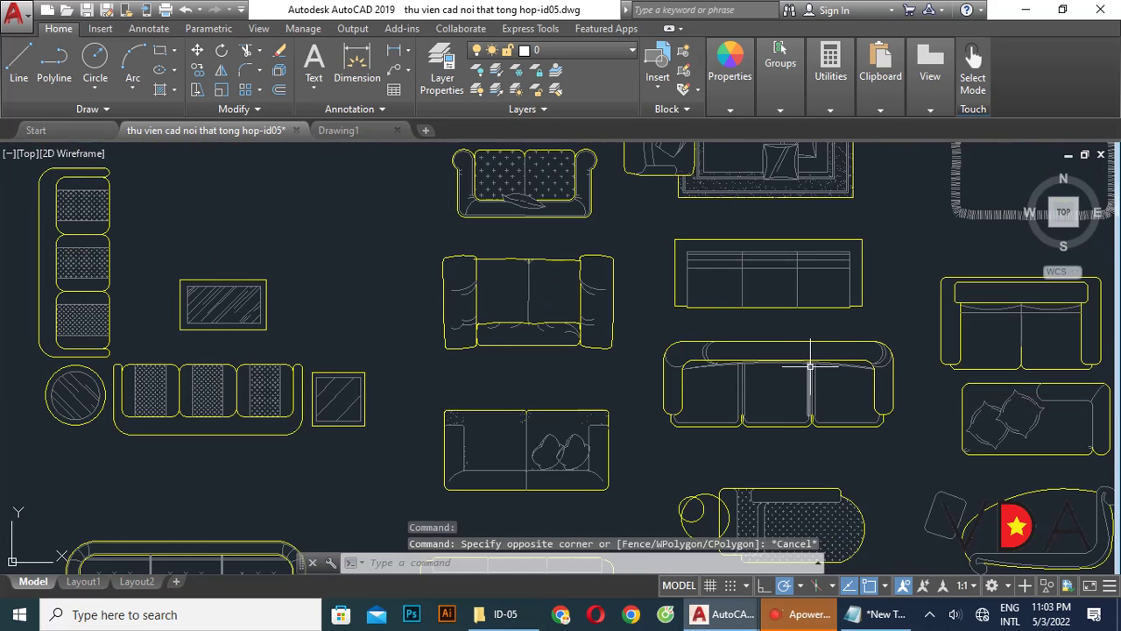
pyautogui.click(809, 369)
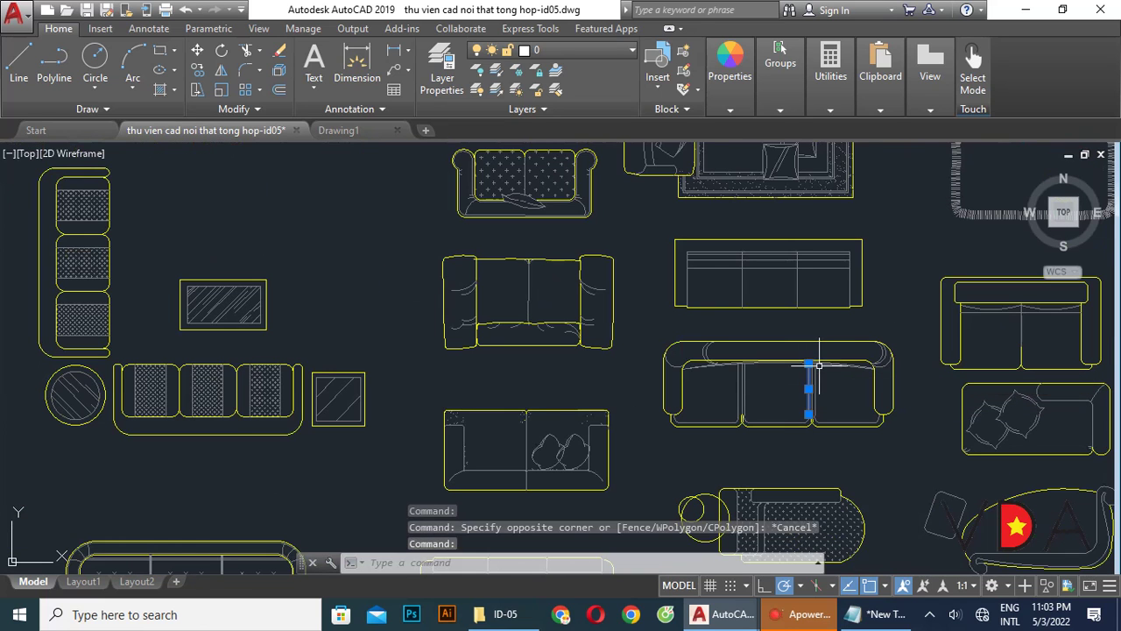
pyautogui.click(649, 328)
pyautogui.click(902, 449)
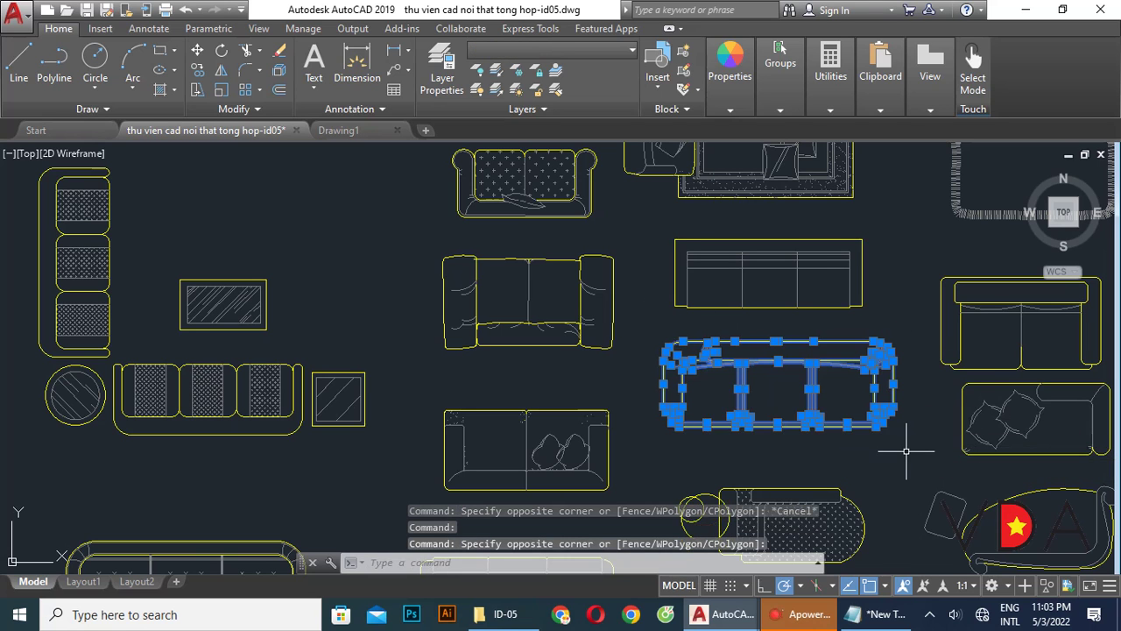
# - In Notepad, add a note about selecting the whole block of sofa lines
pyautogui.click(854, 614)
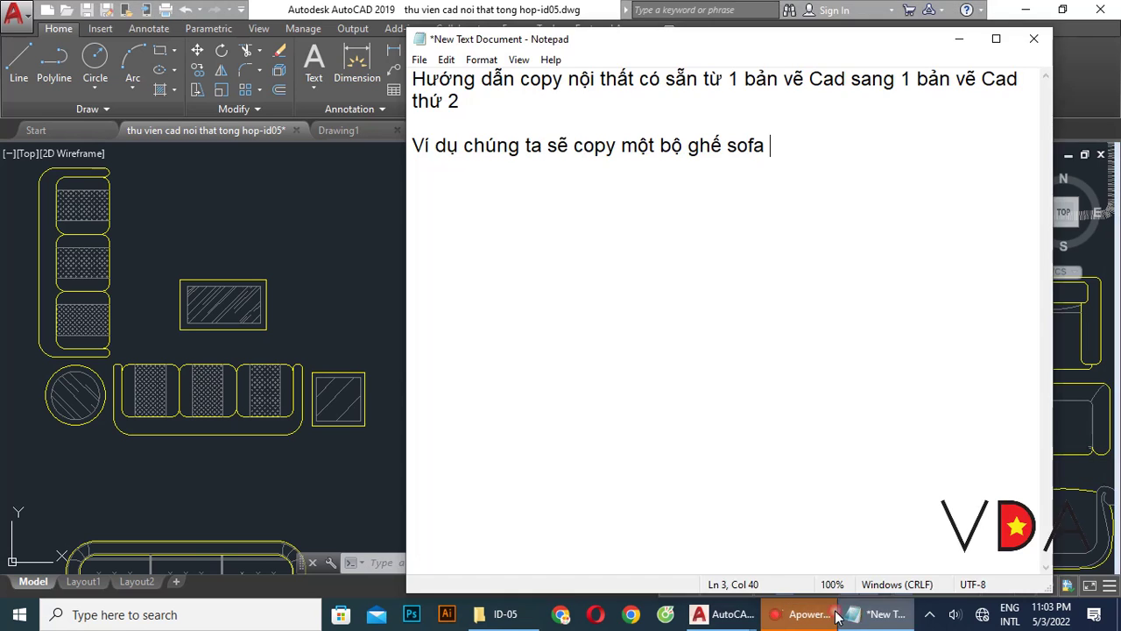
pyautogui.press('Return')
pyautogui.press('Return')
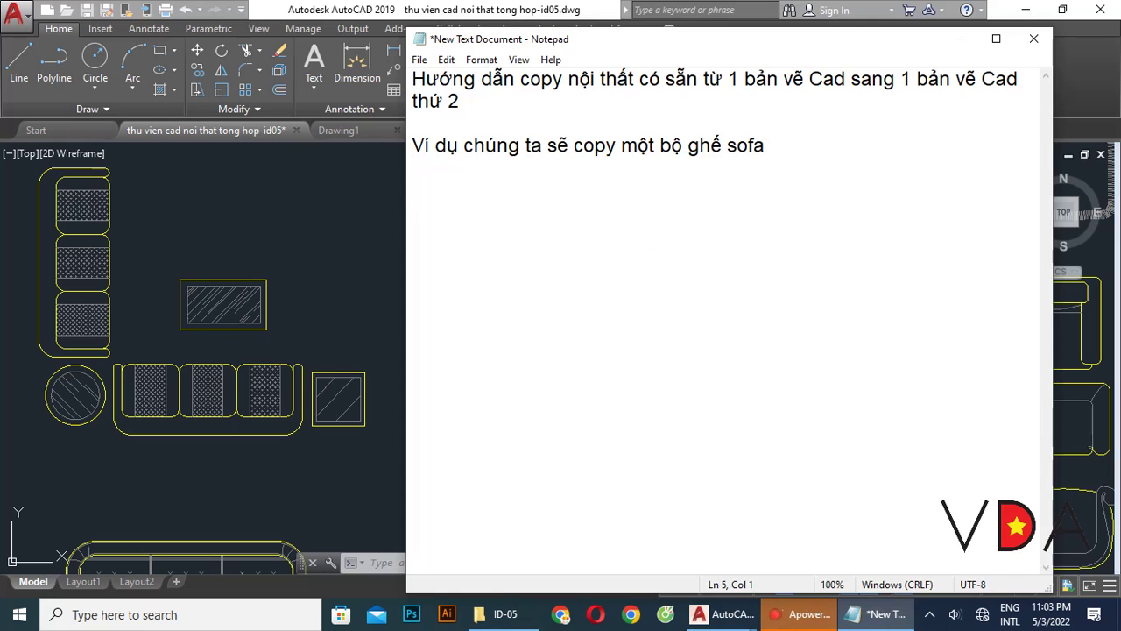
pyautogui.write('chọn')
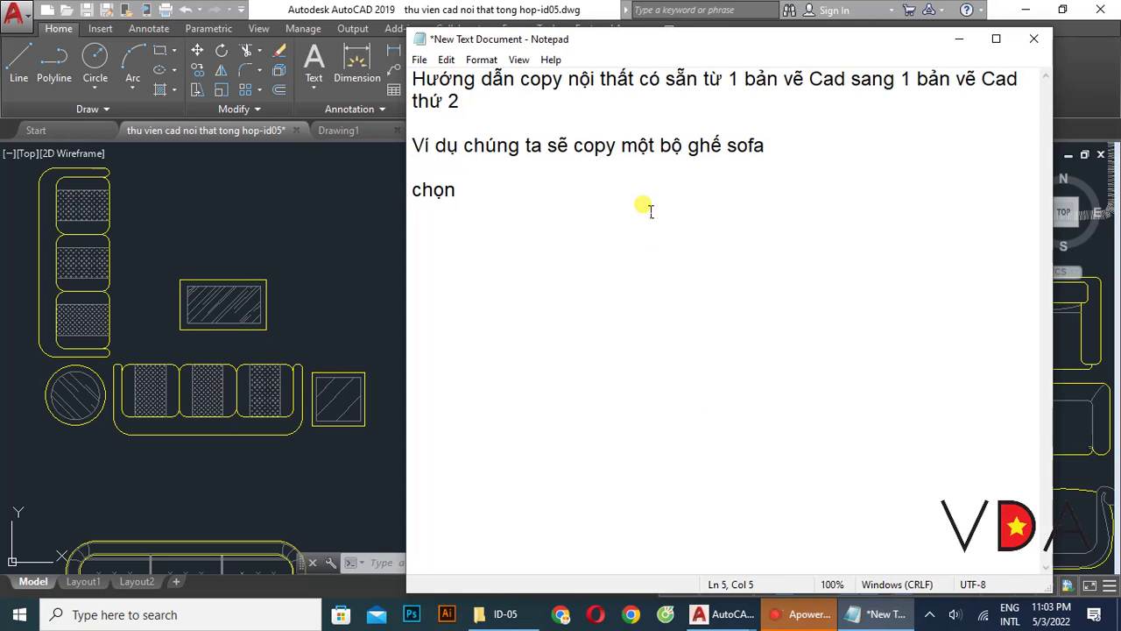
pyautogui.write(' khối, đe')
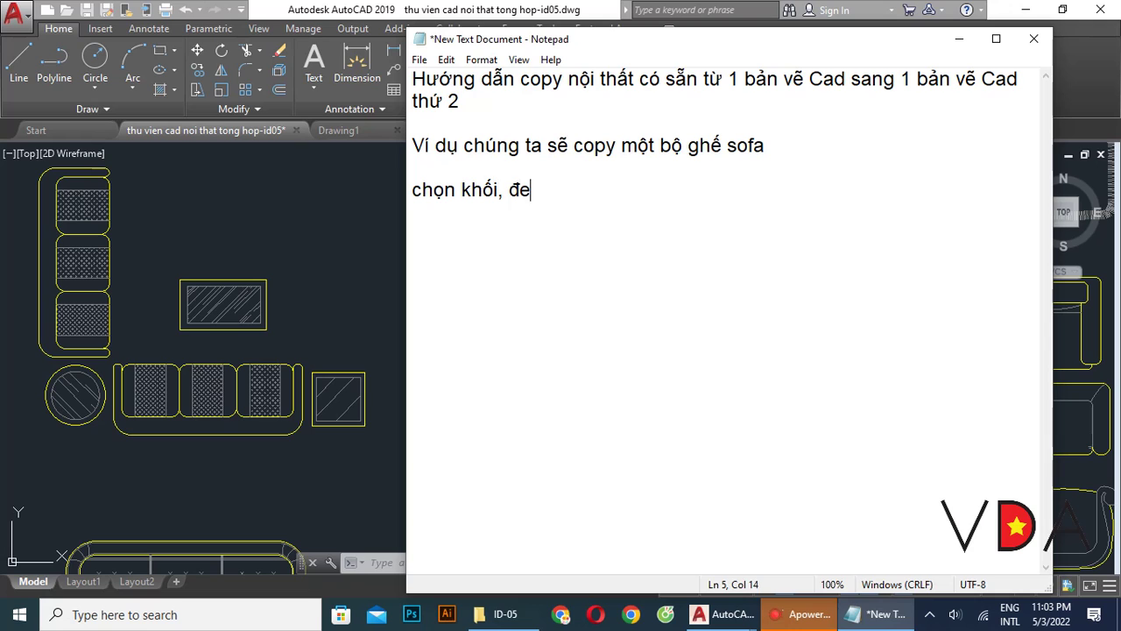
pyautogui.press('BackSpace')
pyautogui.write('ể chọn toàn')
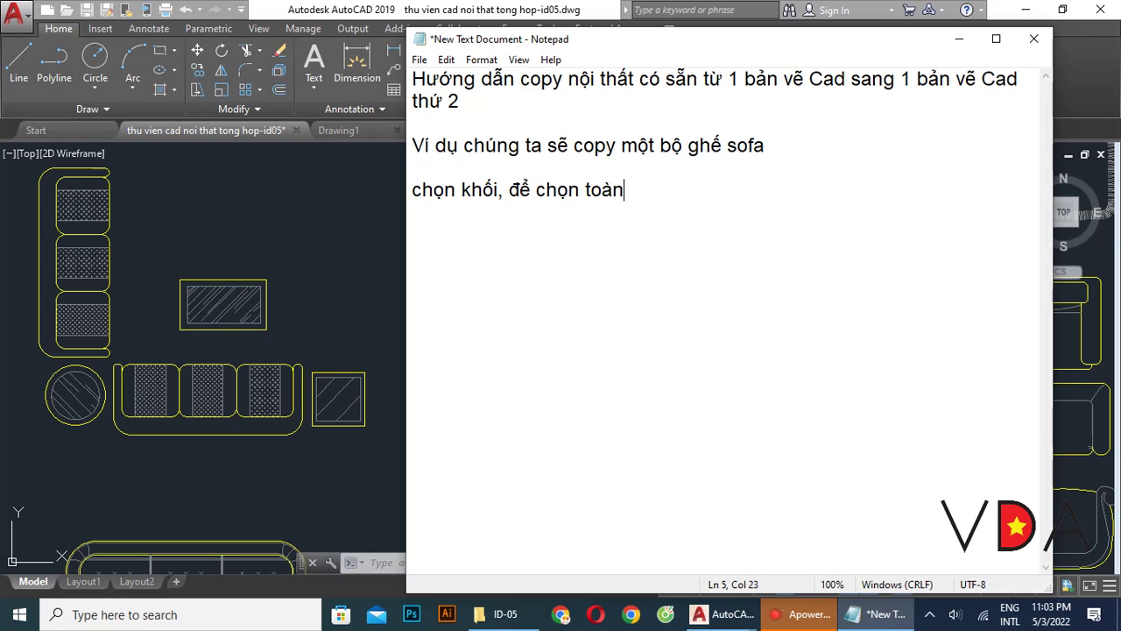
pyautogui.write(' bộ các ')
pyautogui.write('đường line có sẵn đã vé')
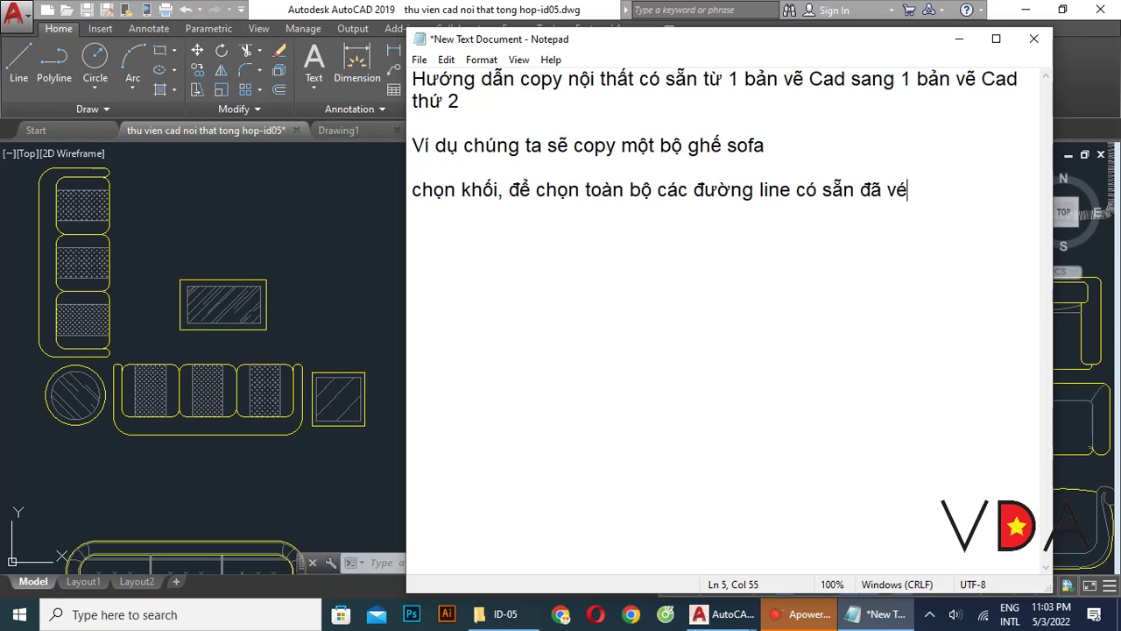
pyautogui.write('ghe')
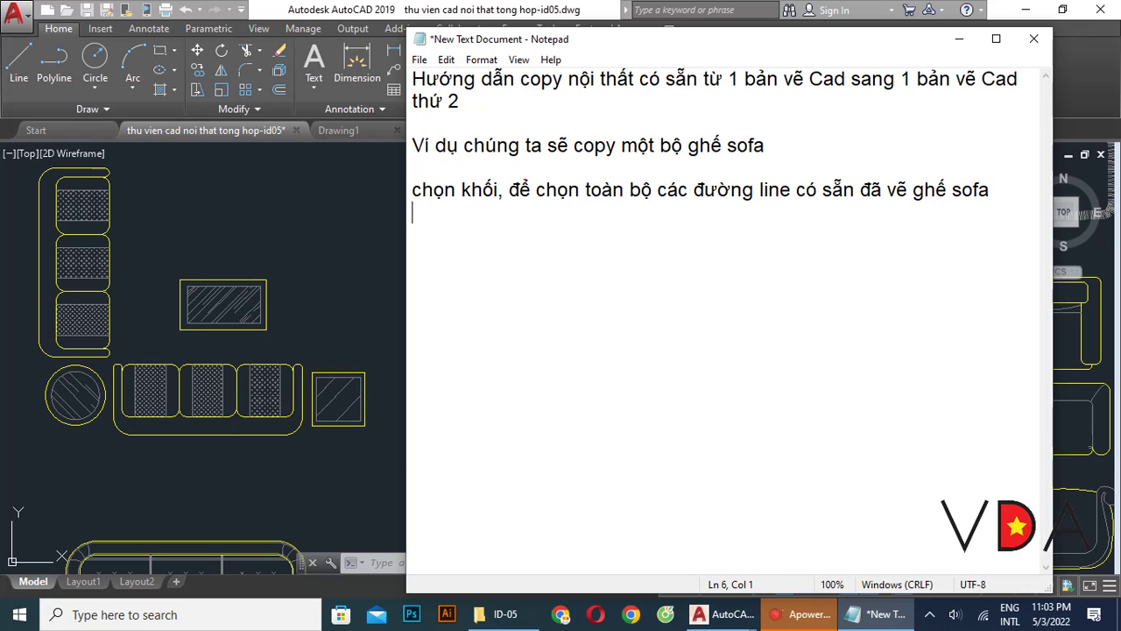
# - Add the line 'sau đó nhớ Group lại' below it
pyautogui.click(1010, 191)
pyautogui.press('Return')
pyautogui.press('Return')
pyautogui.write('sau đó')
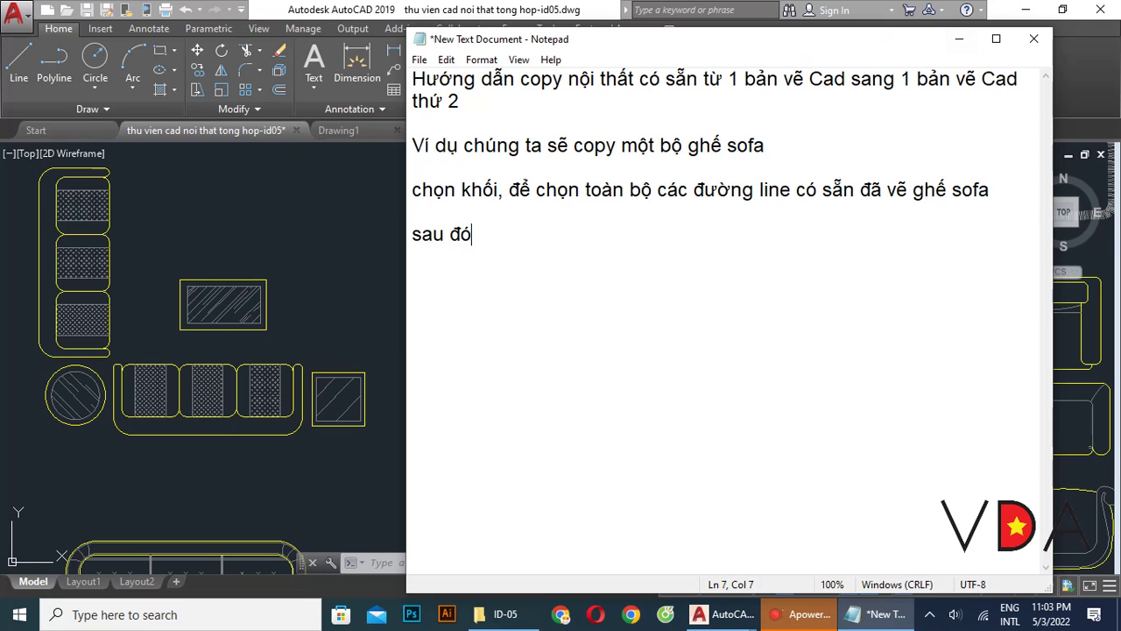
pyautogui.write(' nhơ')
pyautogui.write('roup lại')
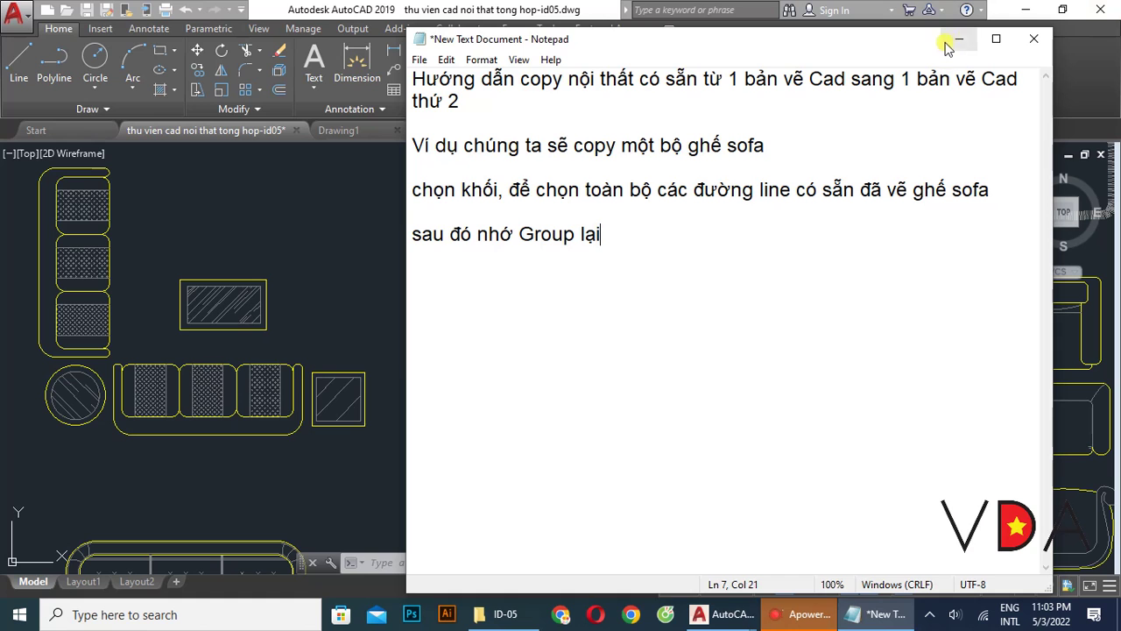
# - Inspect the Group entries in the selected sofa's right-click menu, then return to the notes
pyautogui.click(960, 38)
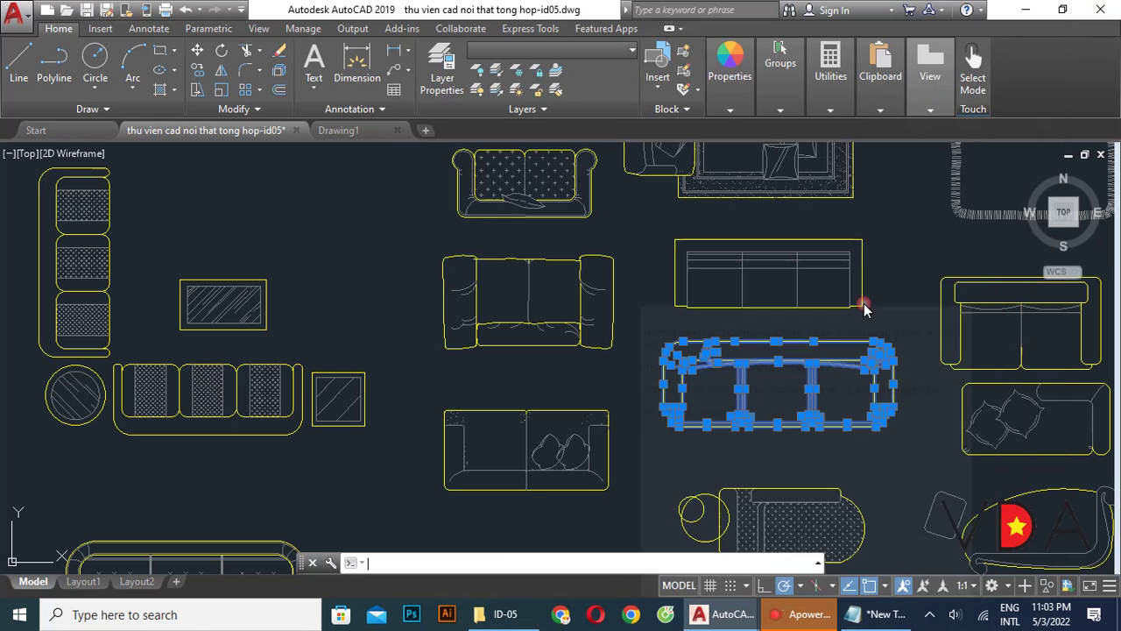
pyautogui.rightClick(774, 361)
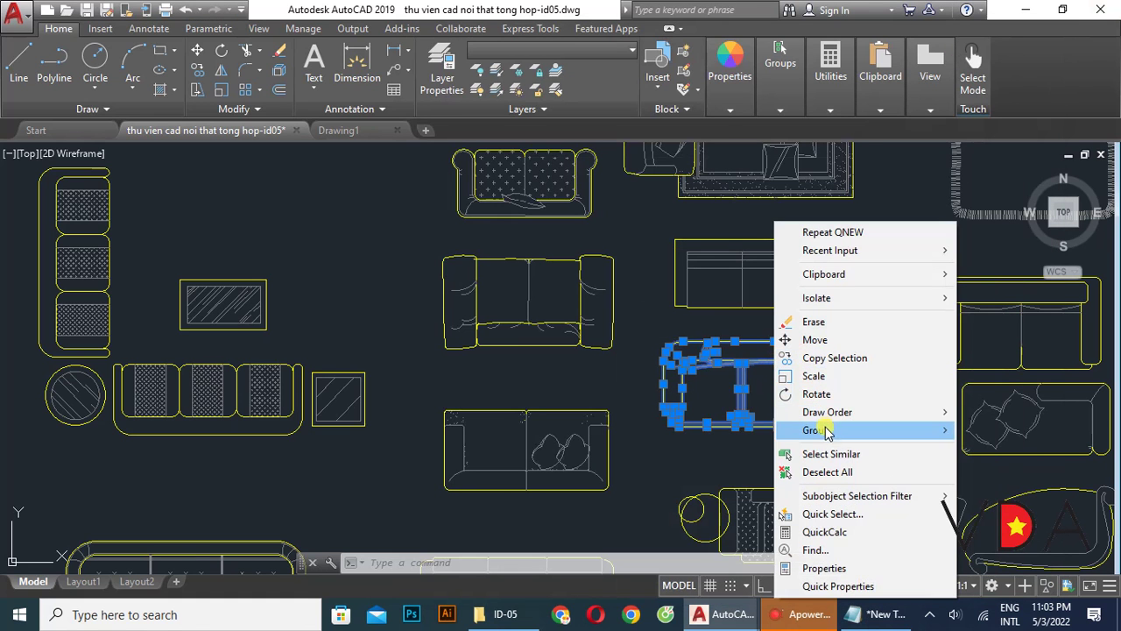
pyautogui.moveTo(815, 430)
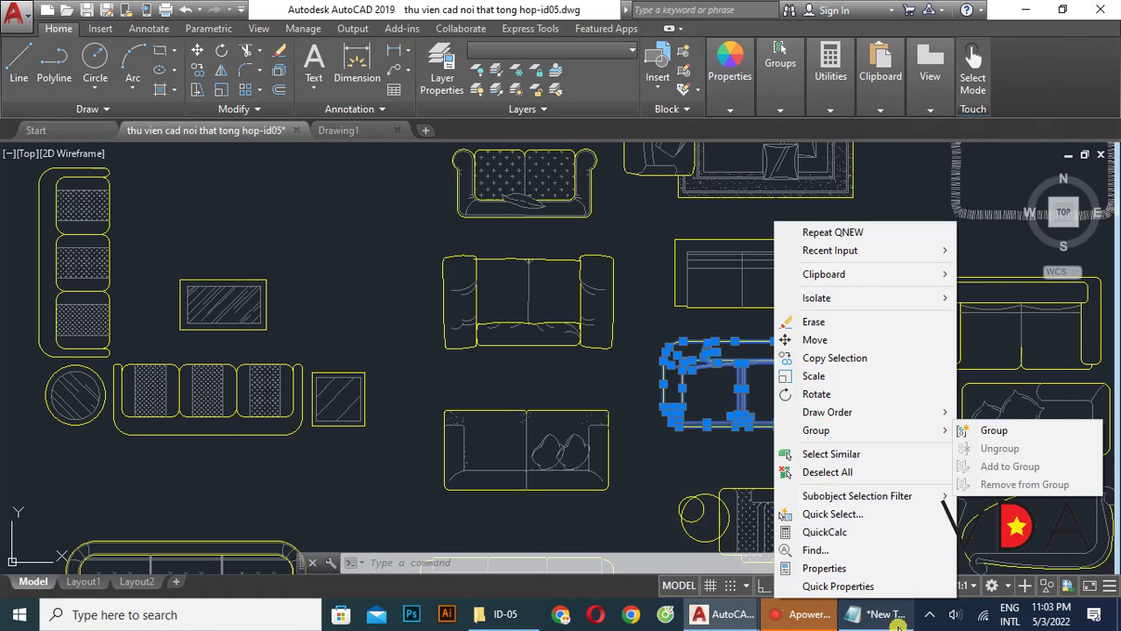
pyautogui.click(876, 614)
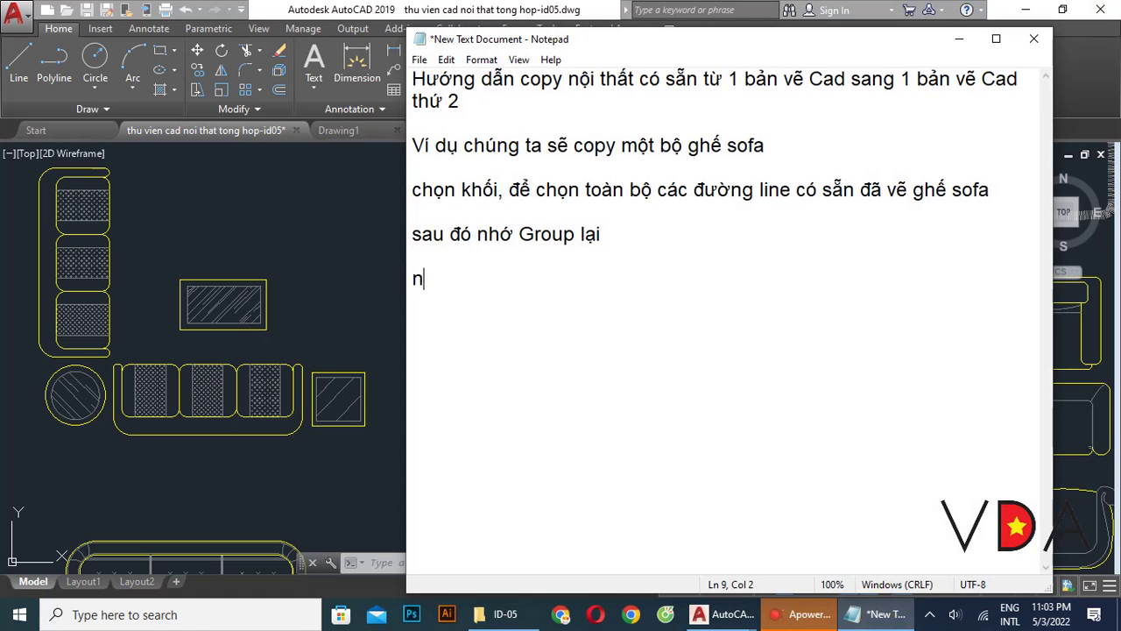
# - Type the note 'nhấn nút phải chuột để Group hoặc dùng lệnh GROUP'
pyautogui.write('hấn nút phải')
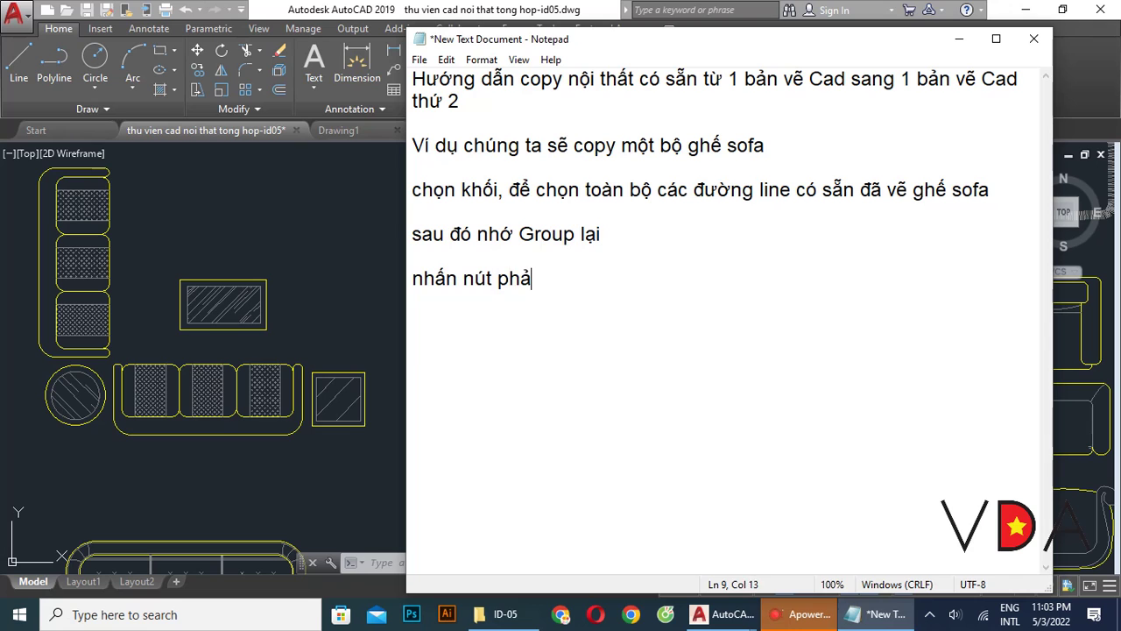
pyautogui.write(' chuột để')
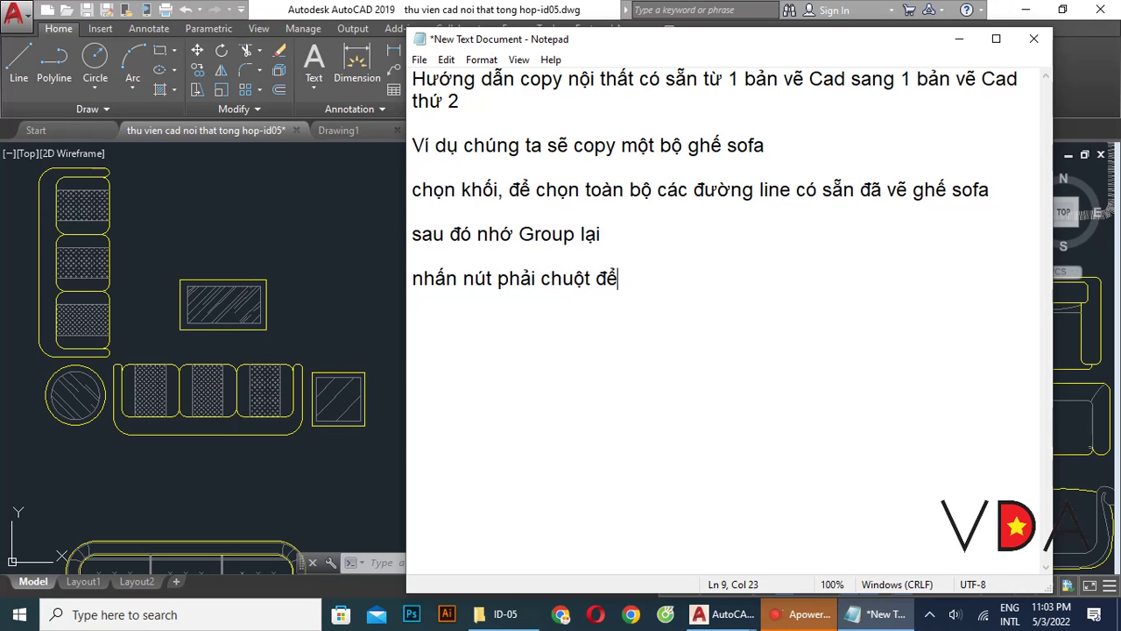
pyautogui.write(' Group')
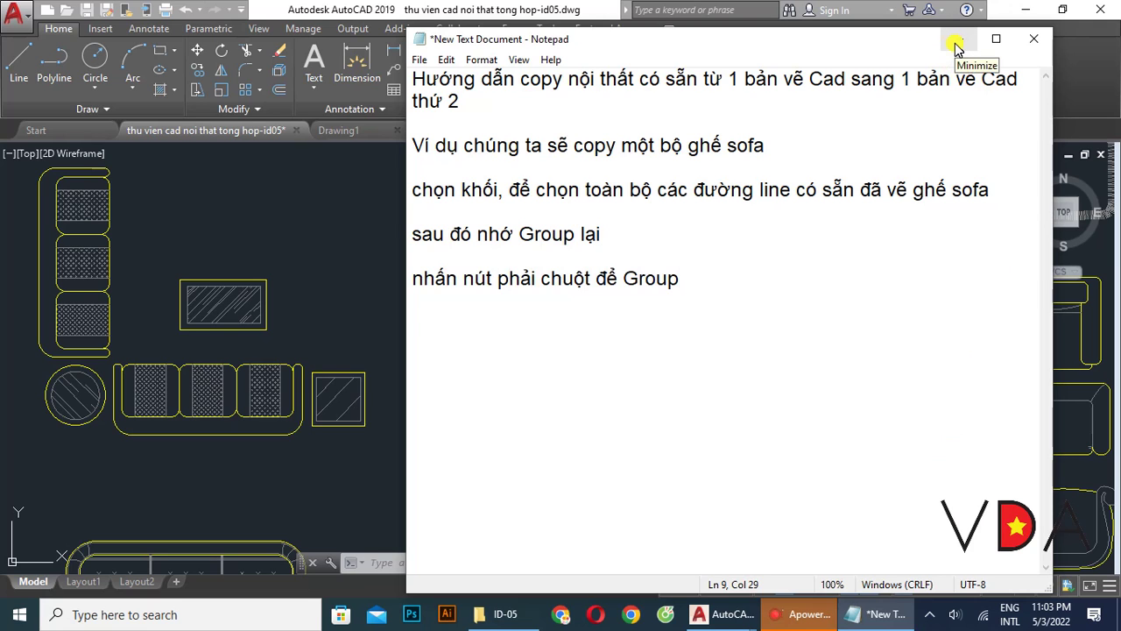
pyautogui.write('hoa')
pyautogui.write('dùn')
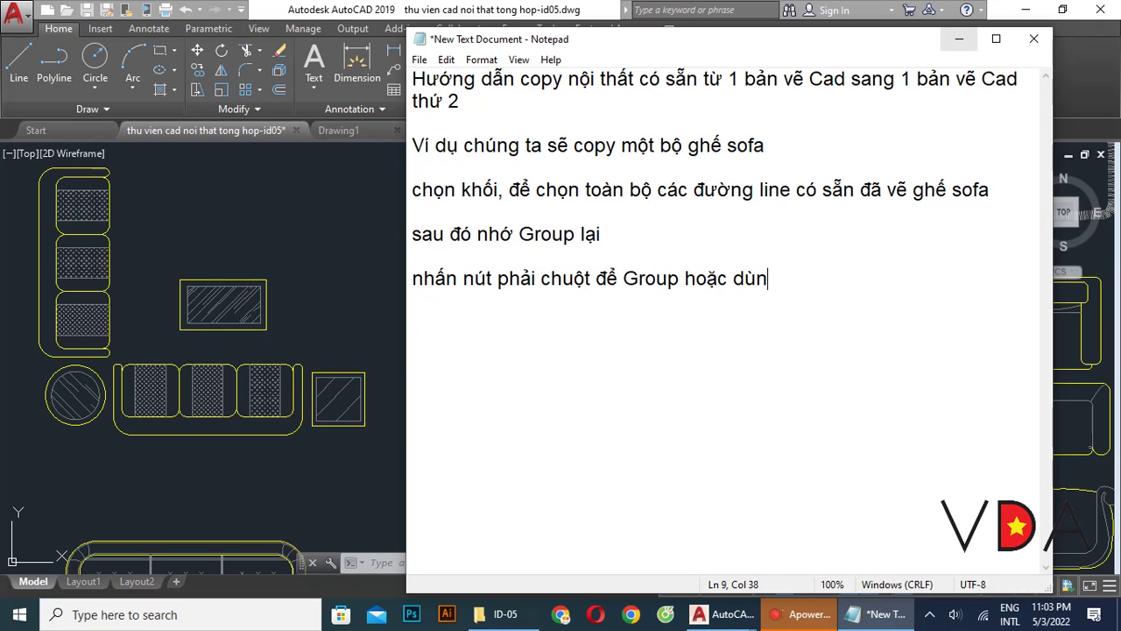
pyautogui.write('g lệnh GROUP')
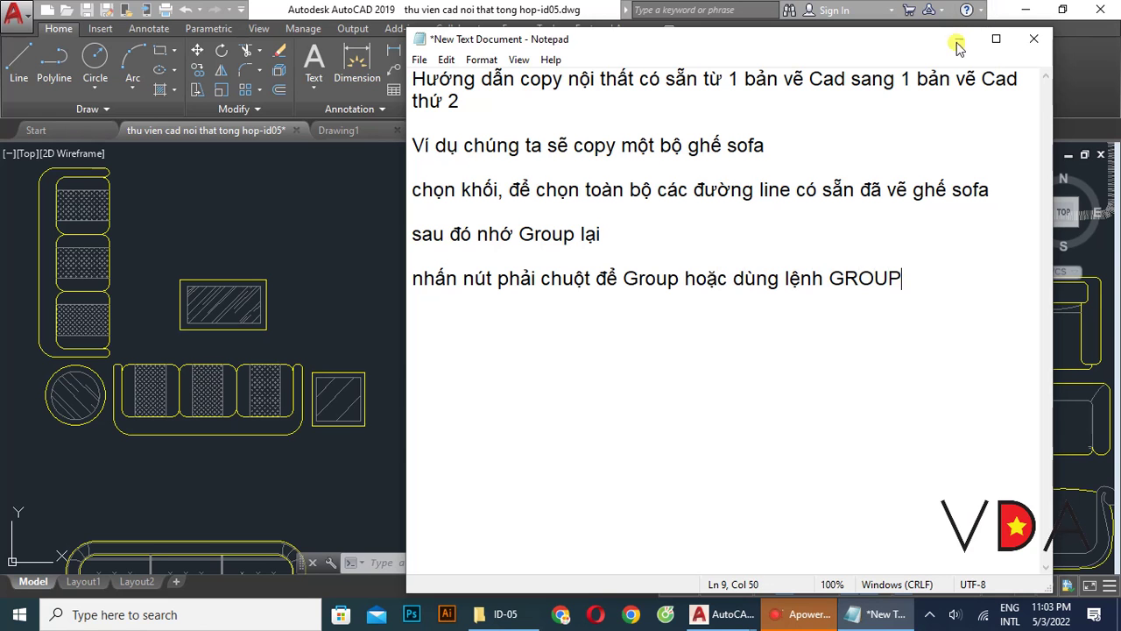
# - Run GROUP on the selected middle sofa, merging its 49 objects into one unnamed group
pyautogui.click(959, 39)
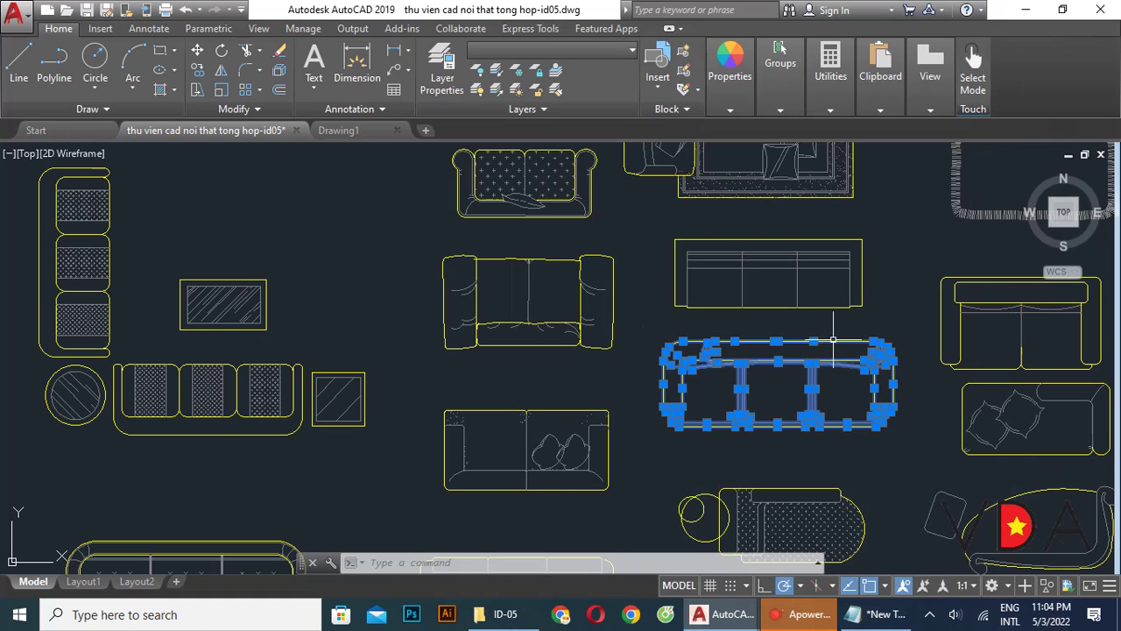
pyautogui.rightClick(833, 335)
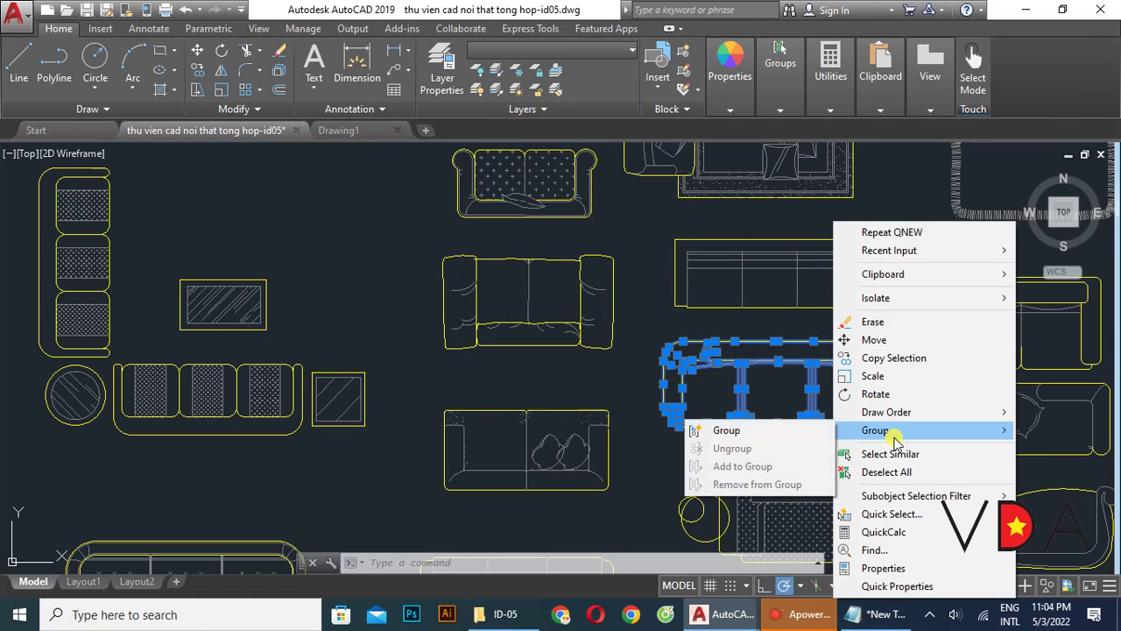
pyautogui.click(797, 377)
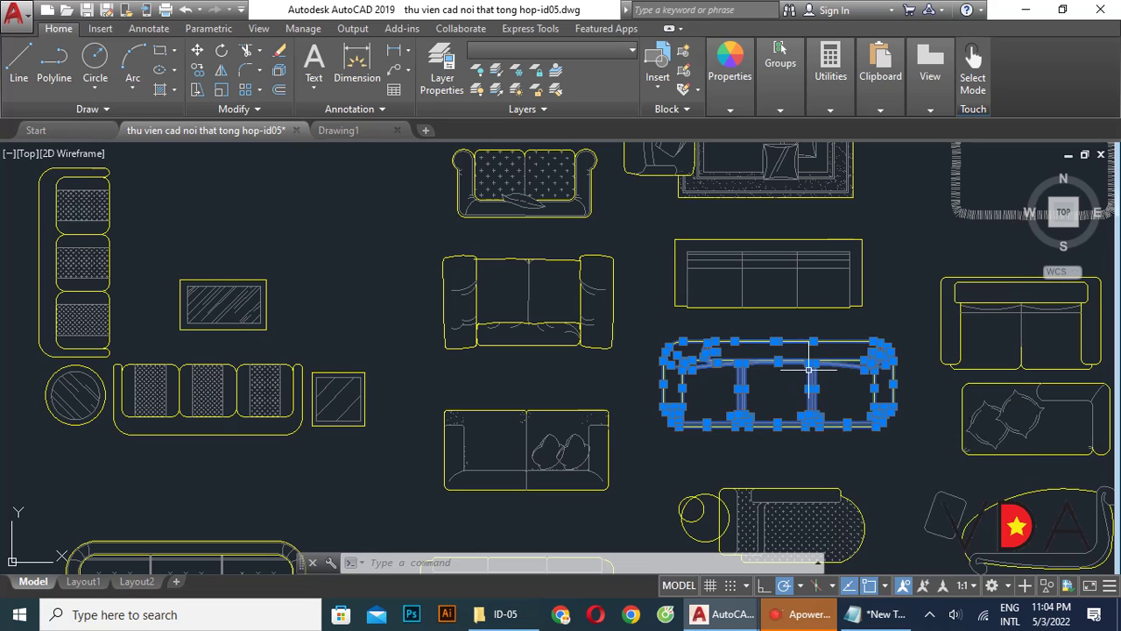
pyautogui.write('g')
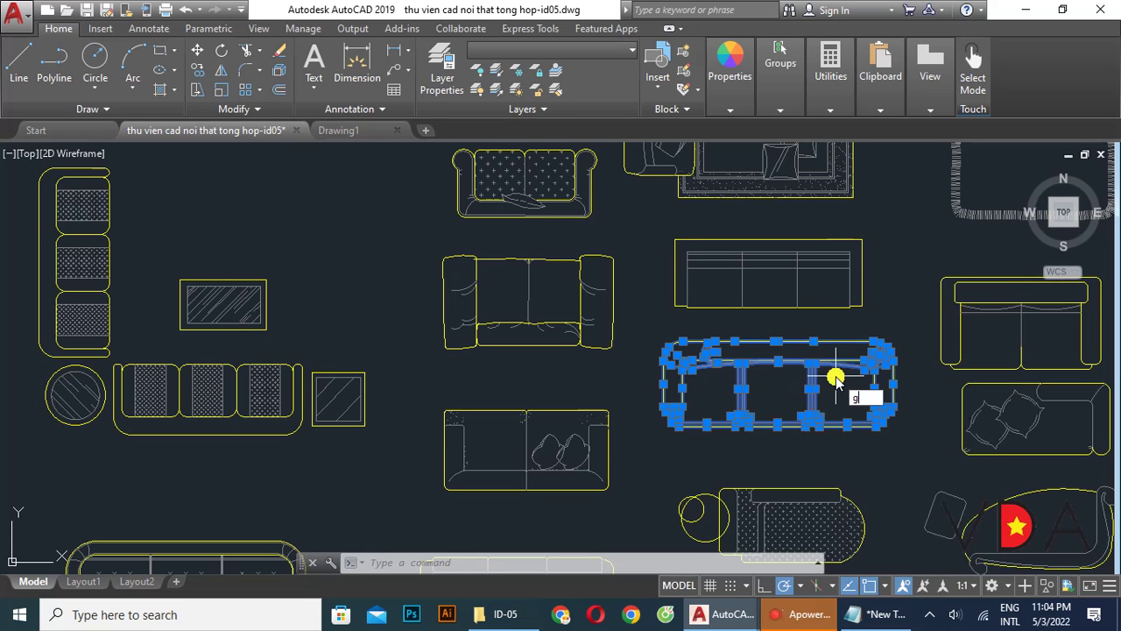
pyautogui.write('r')
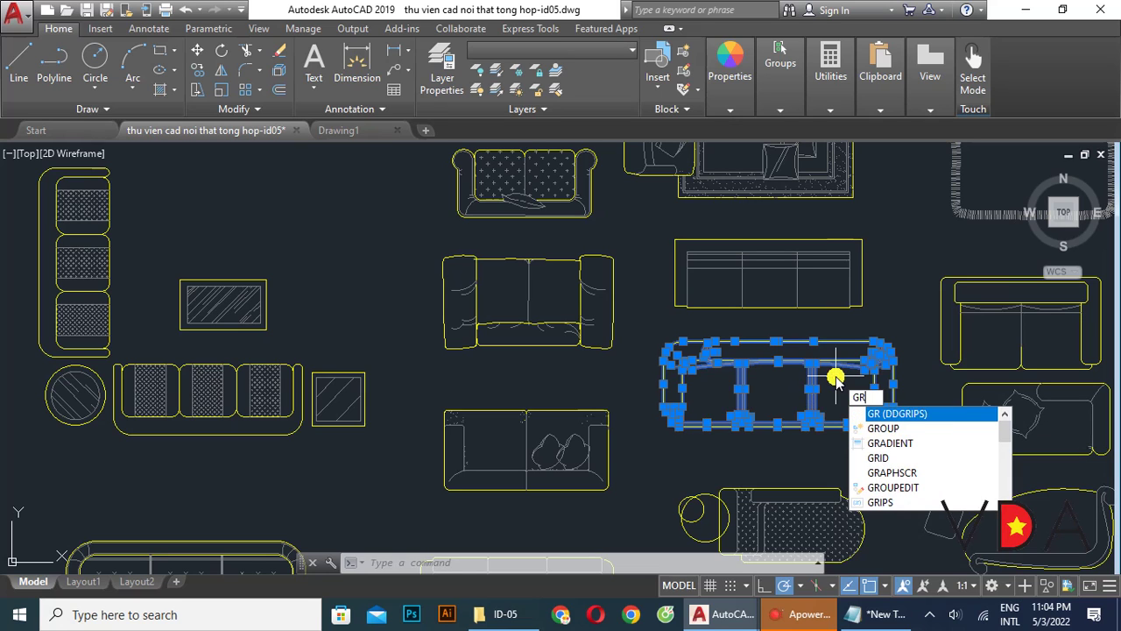
pyautogui.write('oup')
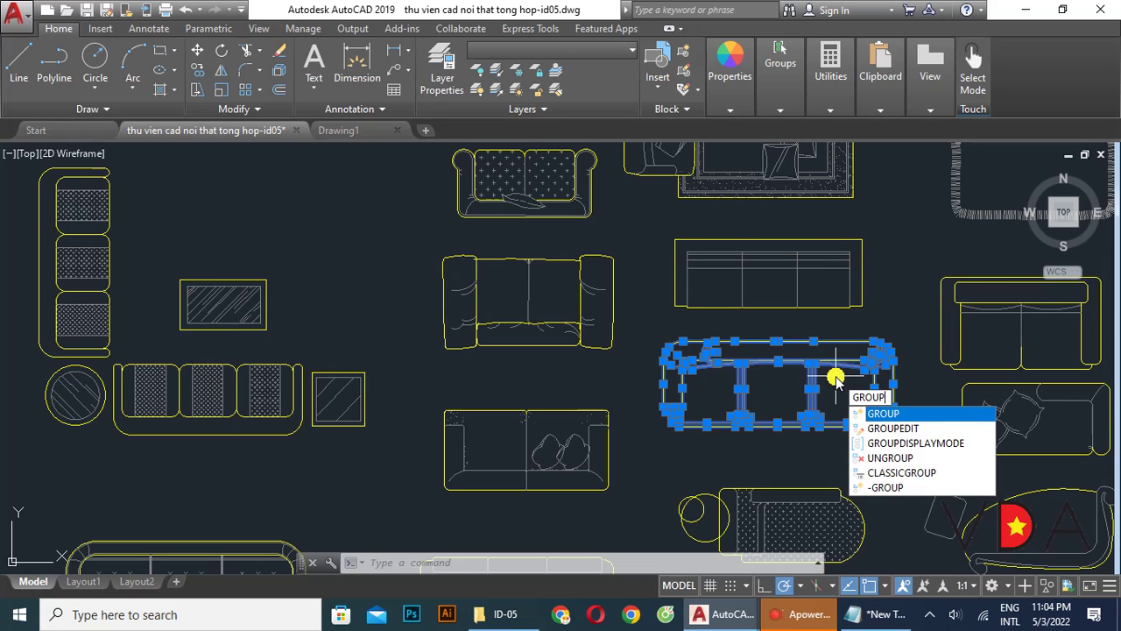
pyautogui.click(885, 414)
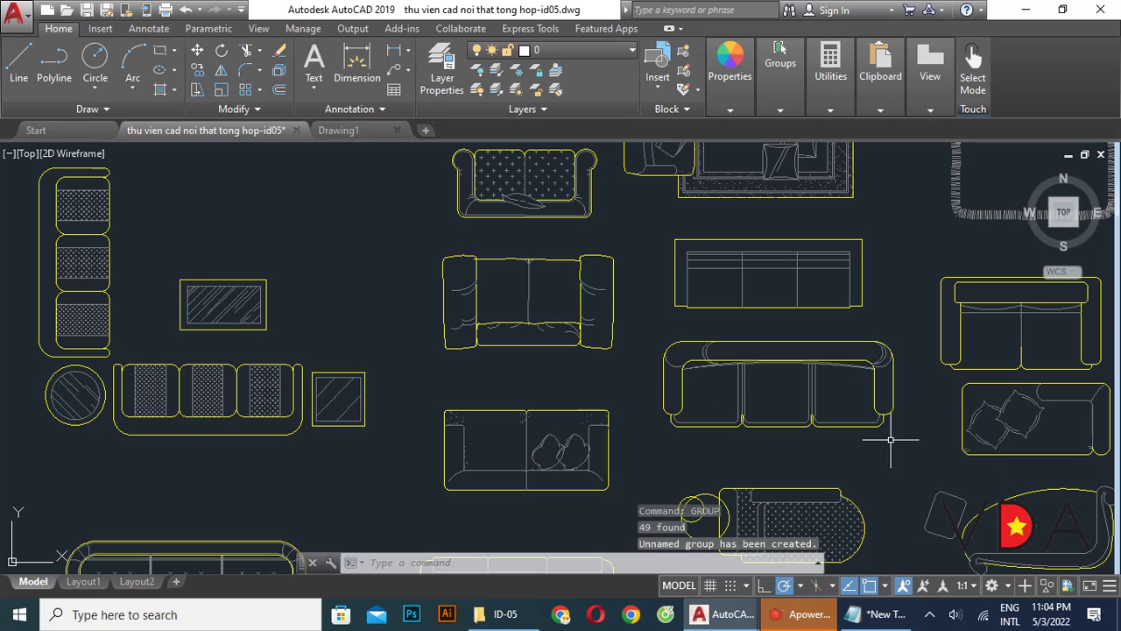
pyautogui.click(889, 355)
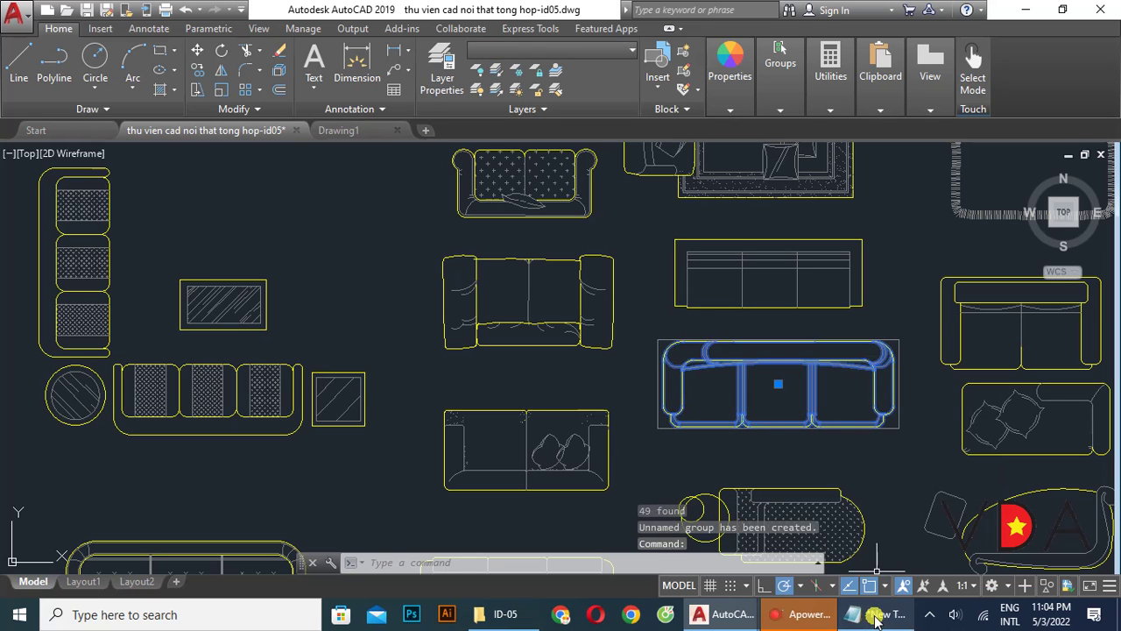
# - Review the Clipboard Copy option in the grouped sofa's right-click menu, then return to Notepad
pyautogui.rightClick(865, 366)
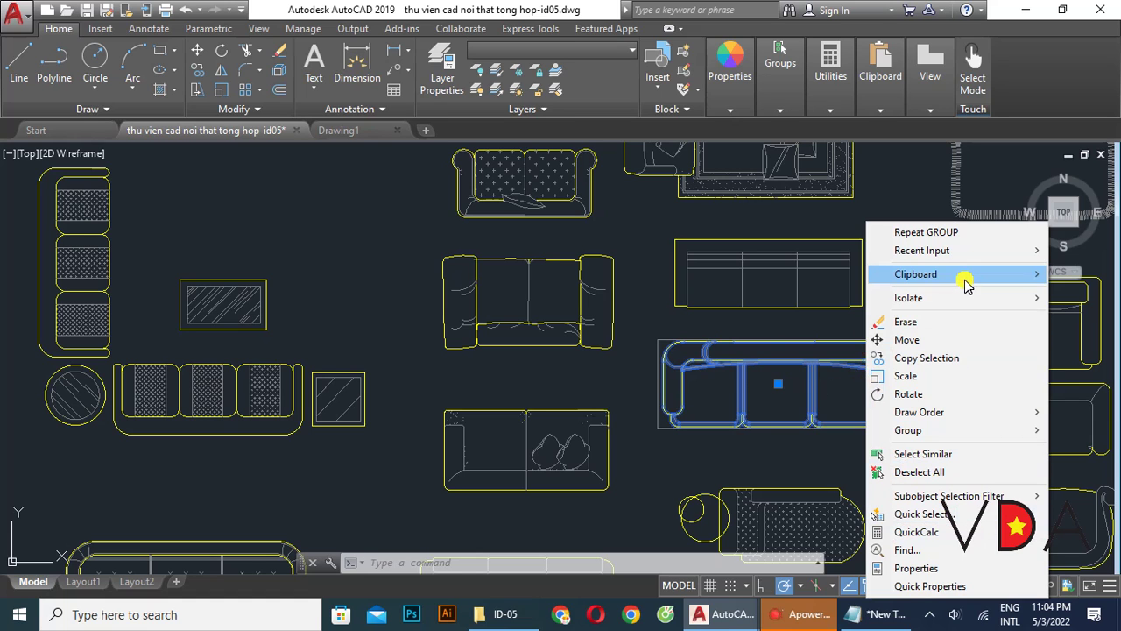
pyautogui.moveTo(916, 274)
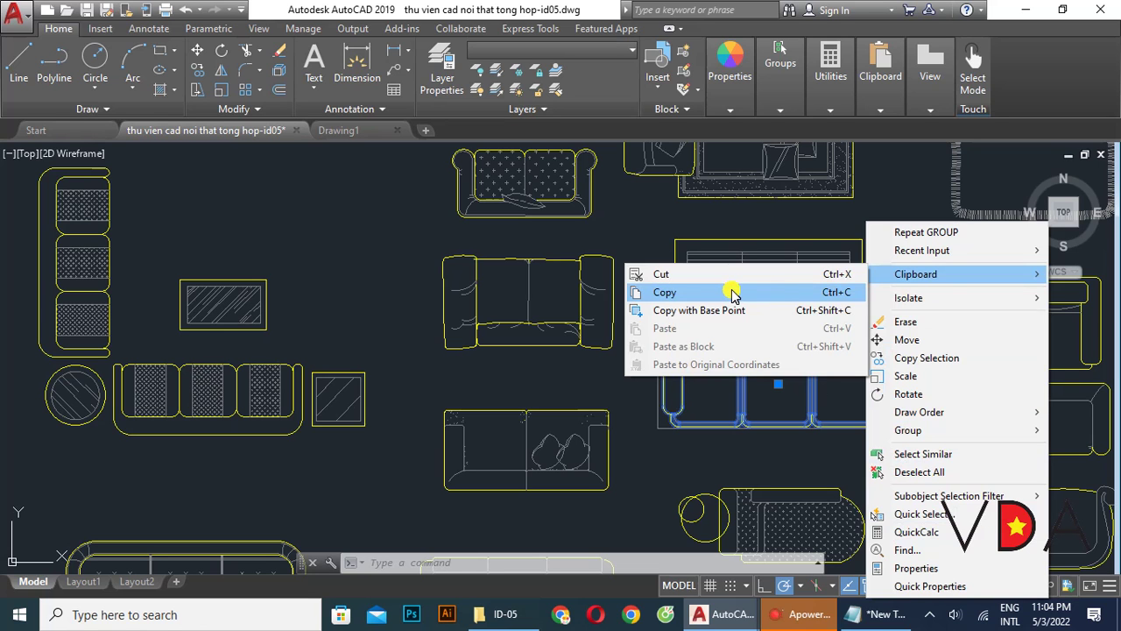
pyautogui.click(880, 614)
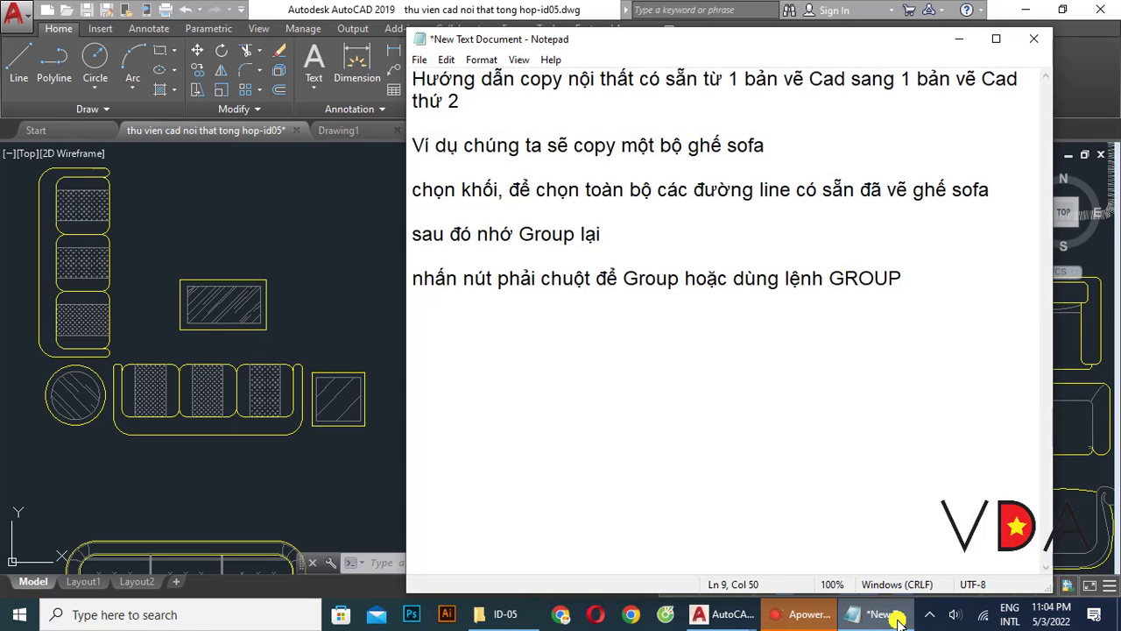
# - Add the notes 'nhấn CTRL C (copy)' and 'rồi chuyển qua bản vẽ cần dán vào', then minimize Notepad
pyautogui.press('Return')
pyautogui.press('Return')
pyautogui.write('c')
pyautogui.press('BackSpace')
pyautogui.write('nhấn ')
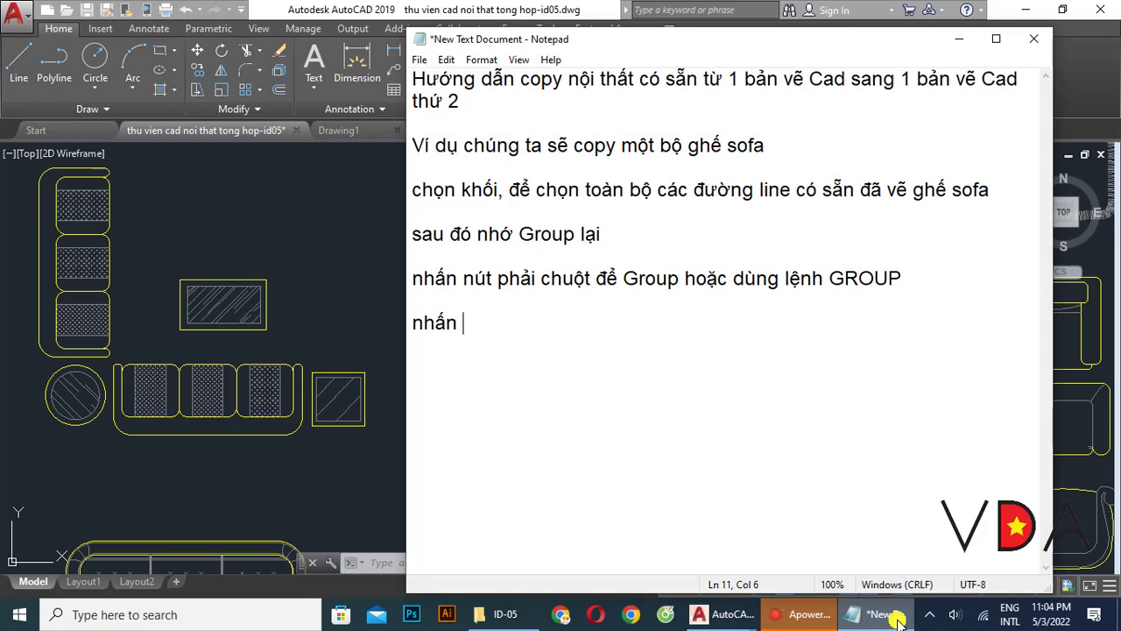
pyautogui.write('CTRL')
pyautogui.write('C')
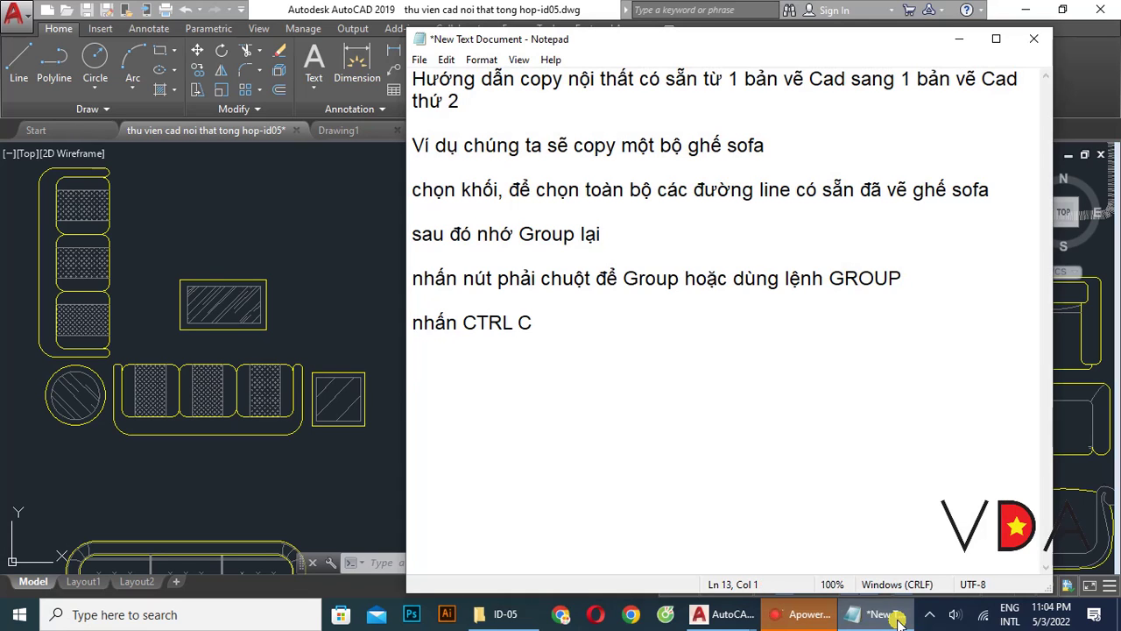
pyautogui.write('rồi chu')
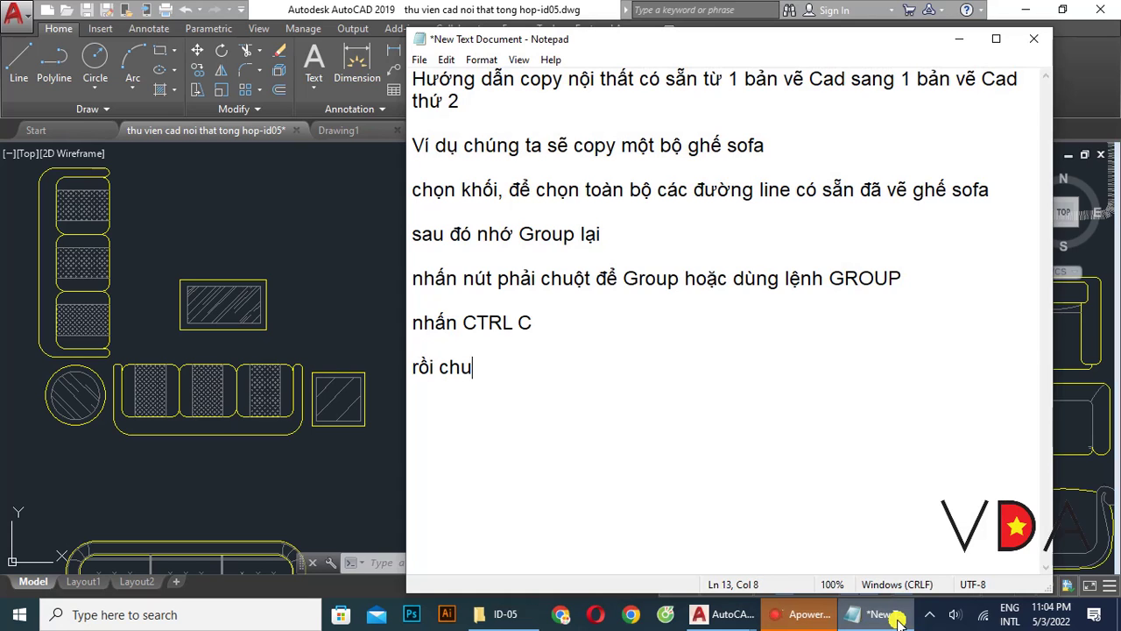
pyautogui.write('yển qua bản v')
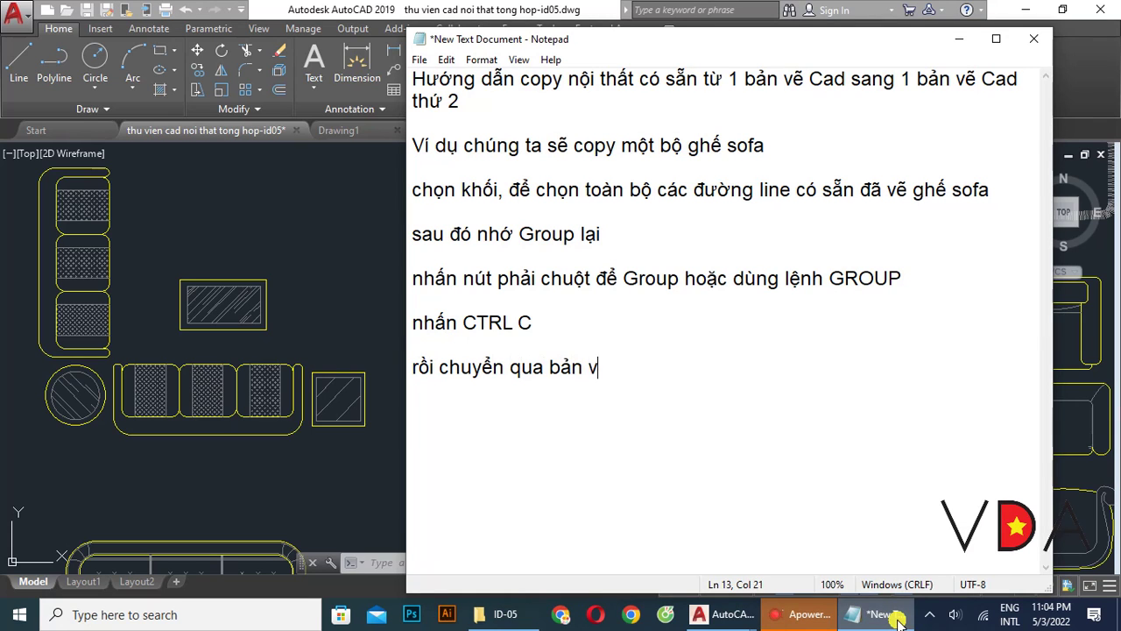
pyautogui.write('ve ')
pyautogui.write('cần dán ')
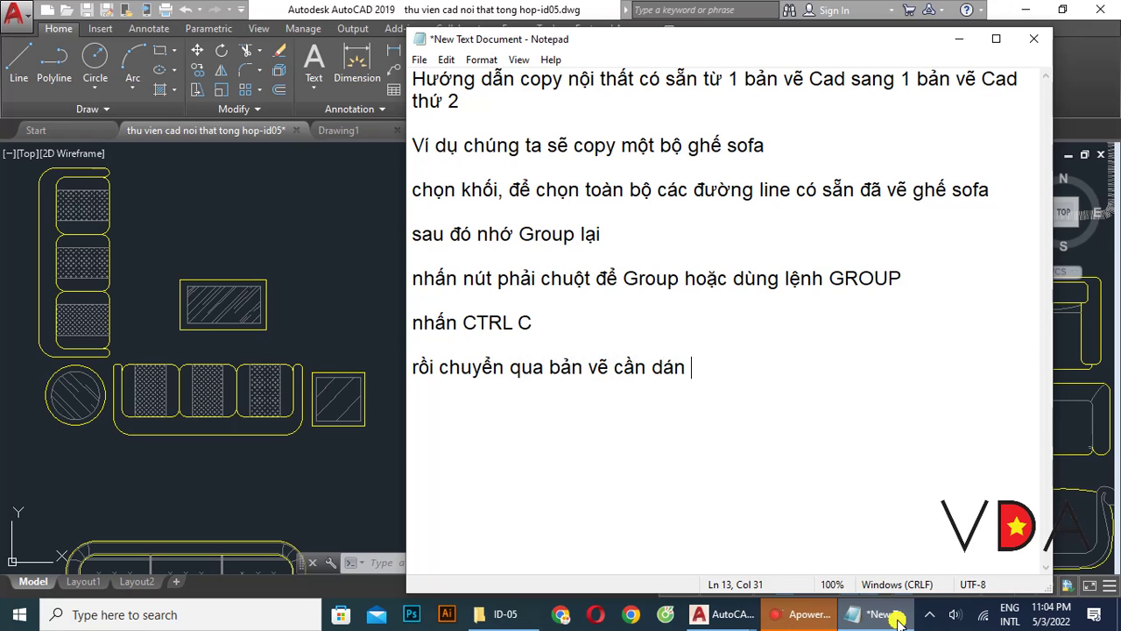
pyautogui.write('vào')
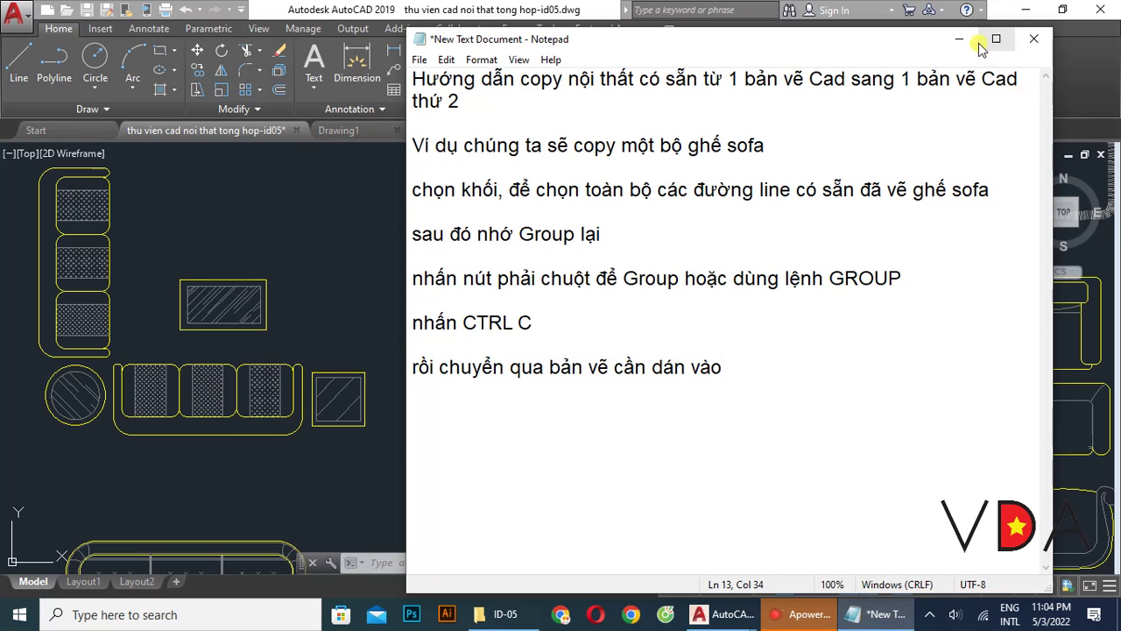
pyautogui.click(603, 321)
pyautogui.write('()')
pyautogui.write('c')
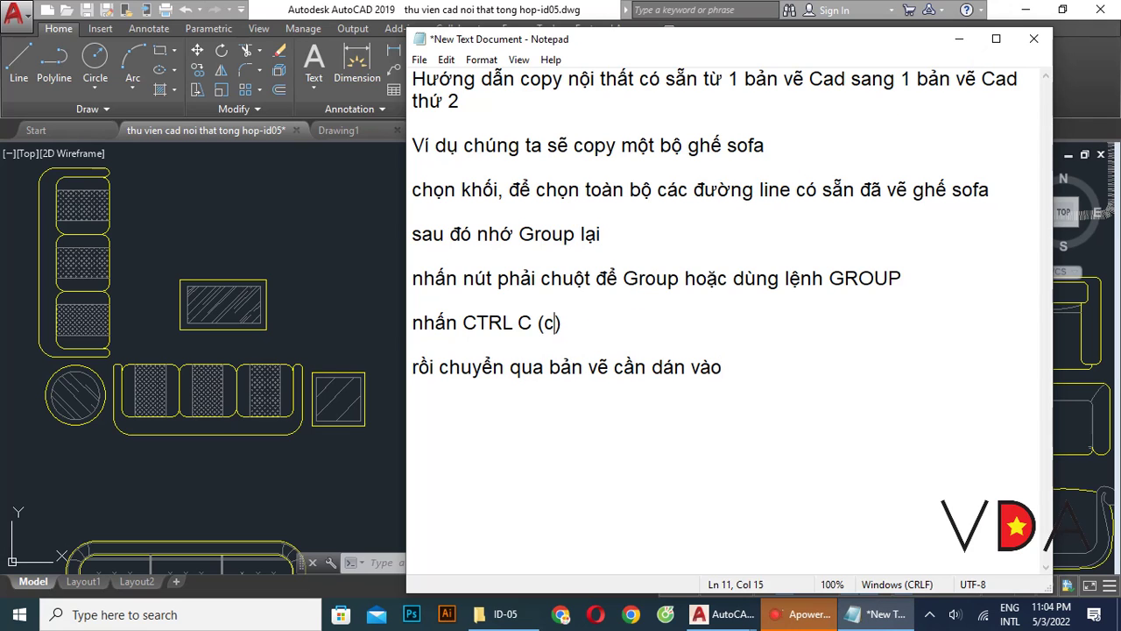
pyautogui.write('opy')
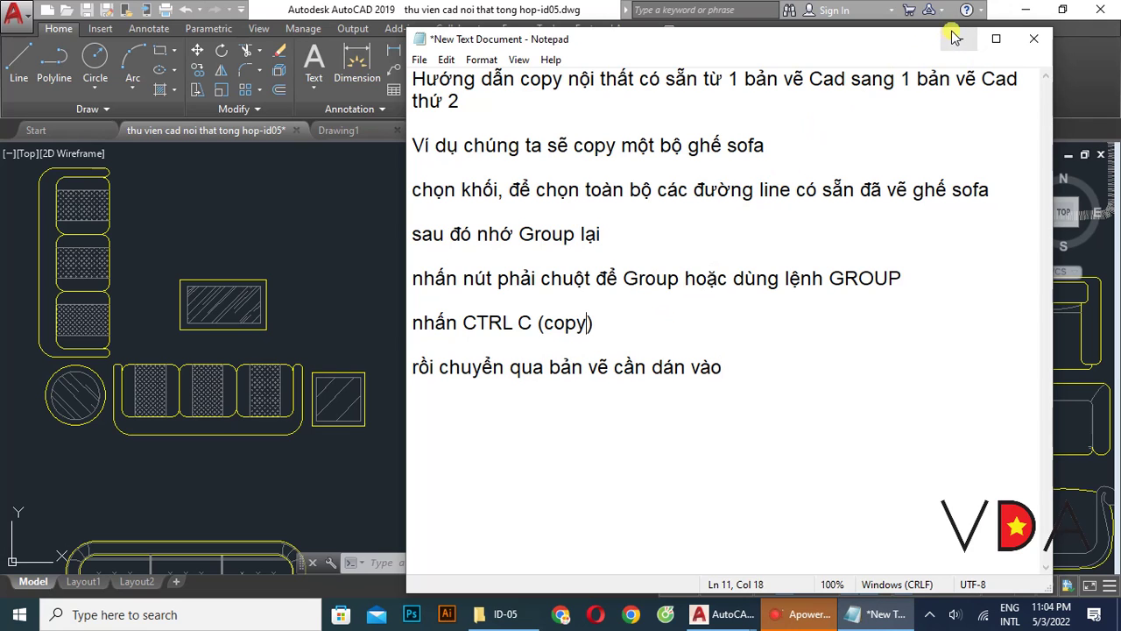
pyautogui.click(960, 39)
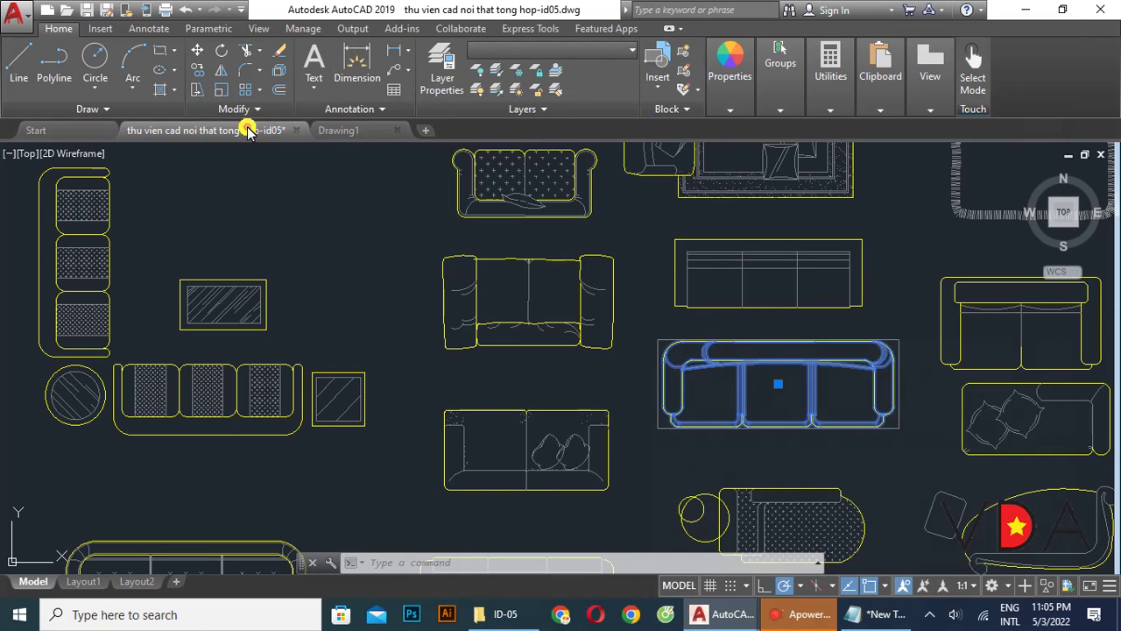
# - Copy the grouped sofa to the clipboard and bring up the paste menu in empty Drawing1
pyautogui.rightClick(872, 364)
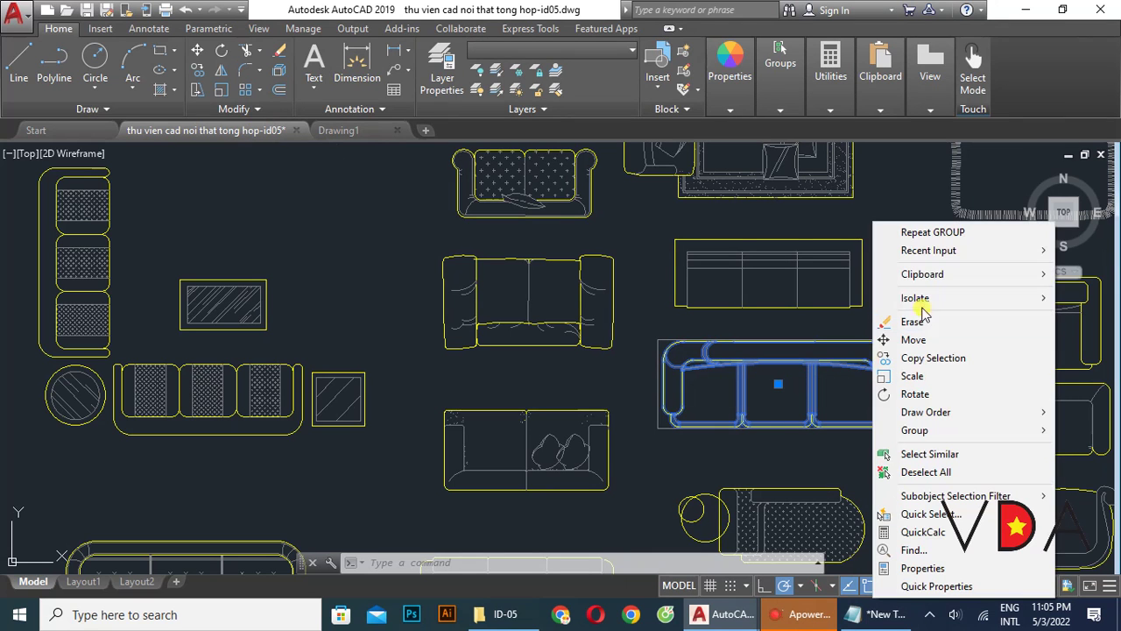
pyautogui.click(784, 294)
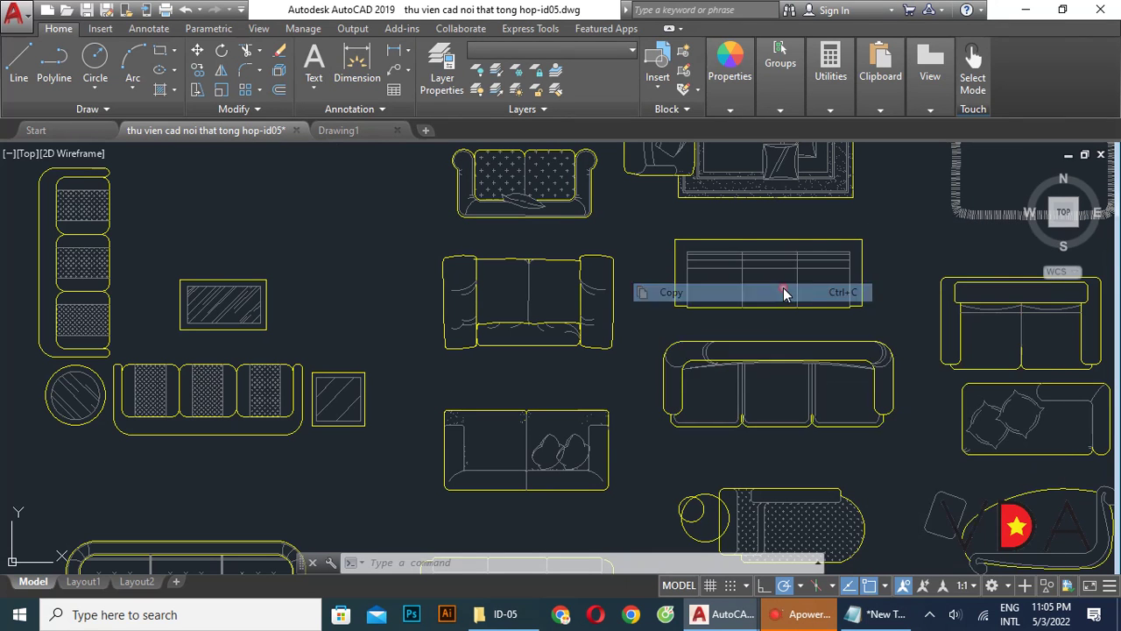
pyautogui.click(372, 130)
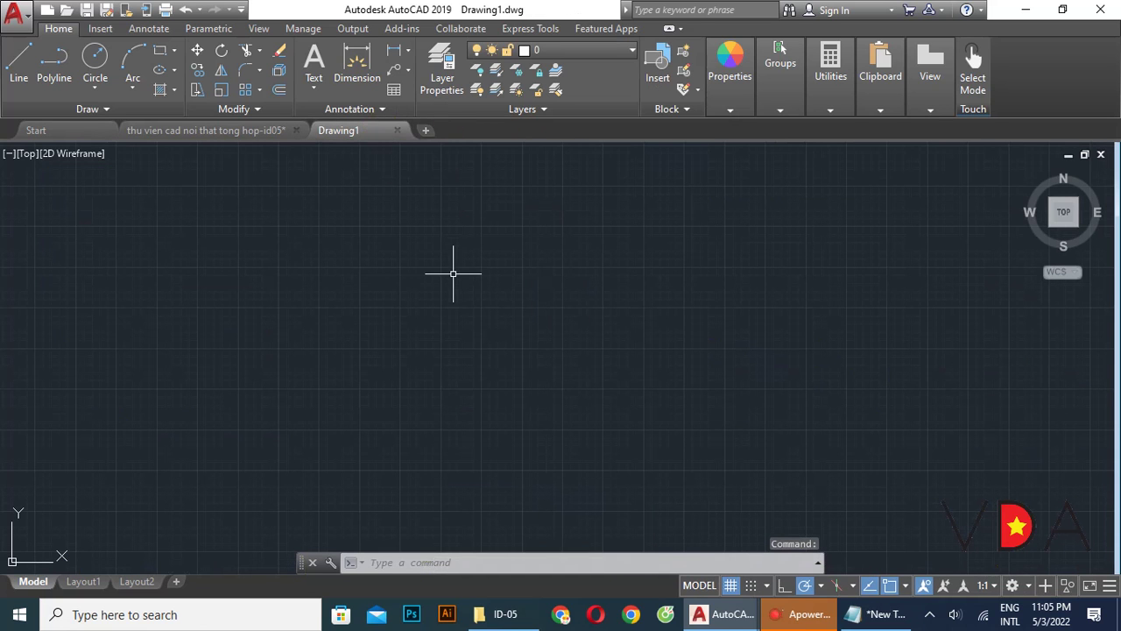
pyautogui.rightClick(453, 274)
pyautogui.moveTo(503, 309)
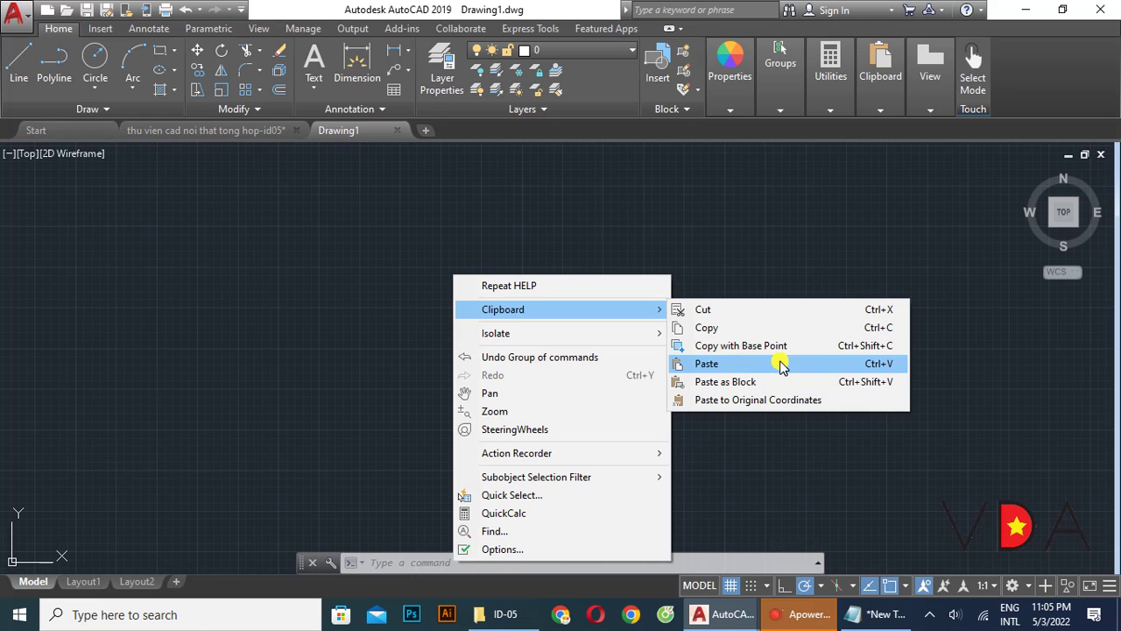
# - Finish the Notepad line 'nhấn CTRL V để dán vào', then show the AutoCAD drawing previews
pyautogui.click(880, 614)
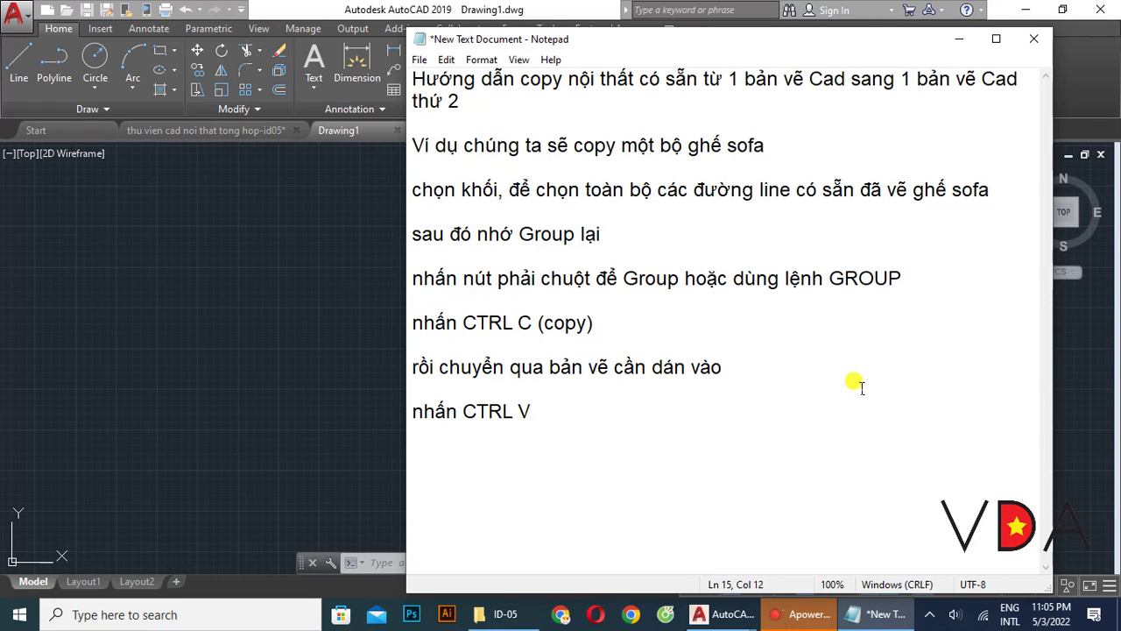
pyautogui.write(' để dán vào')
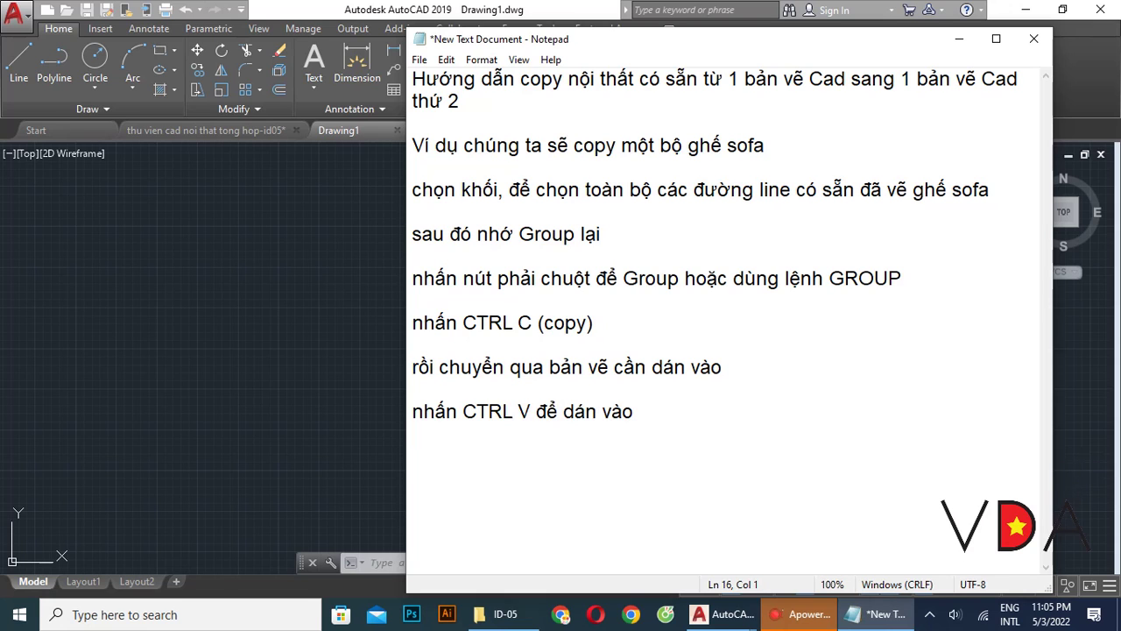
pyautogui.click(723, 614)
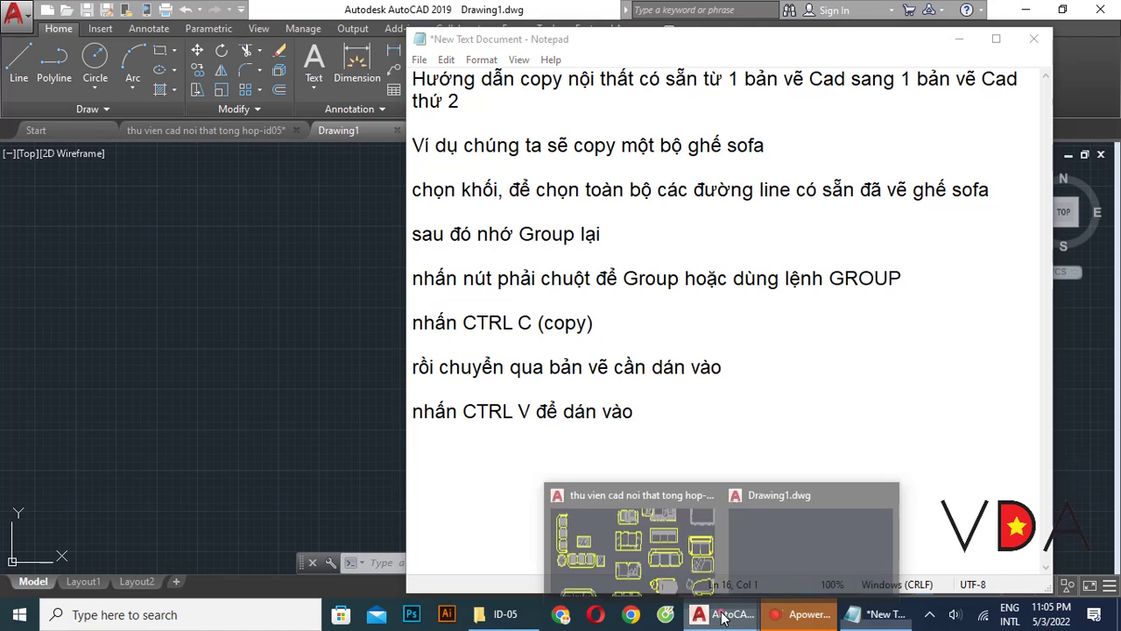
# - Paste the copied sofa into Drawing1 via Clipboard > Paste and Ctrl+V at a picked point
pyautogui.click(741, 545)
pyautogui.rightClick(604, 310)
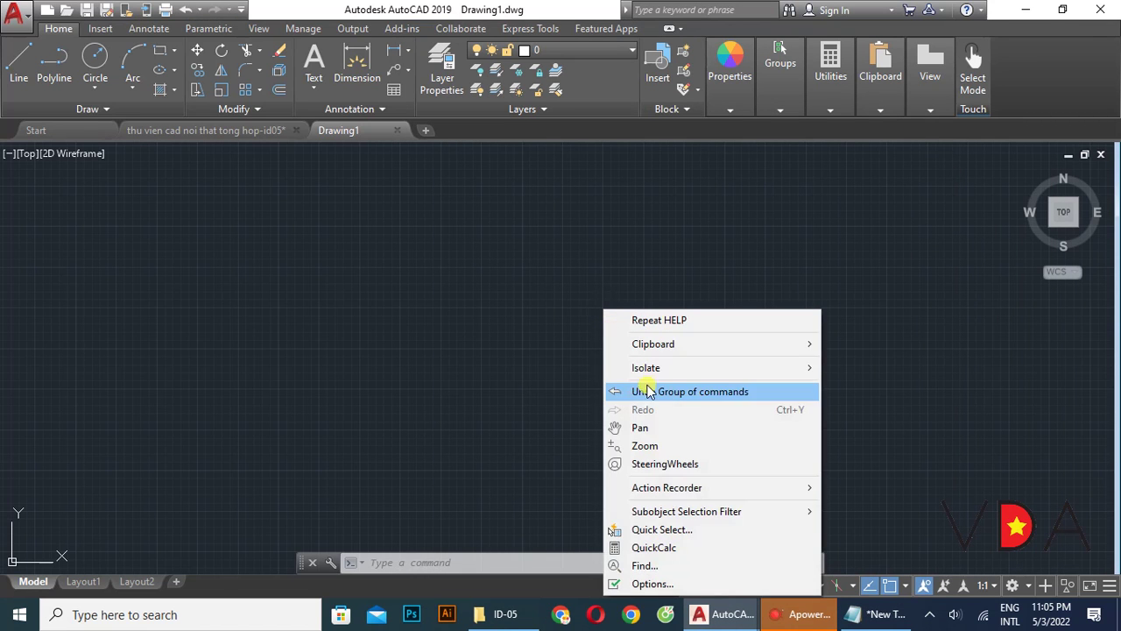
pyautogui.moveTo(652, 344)
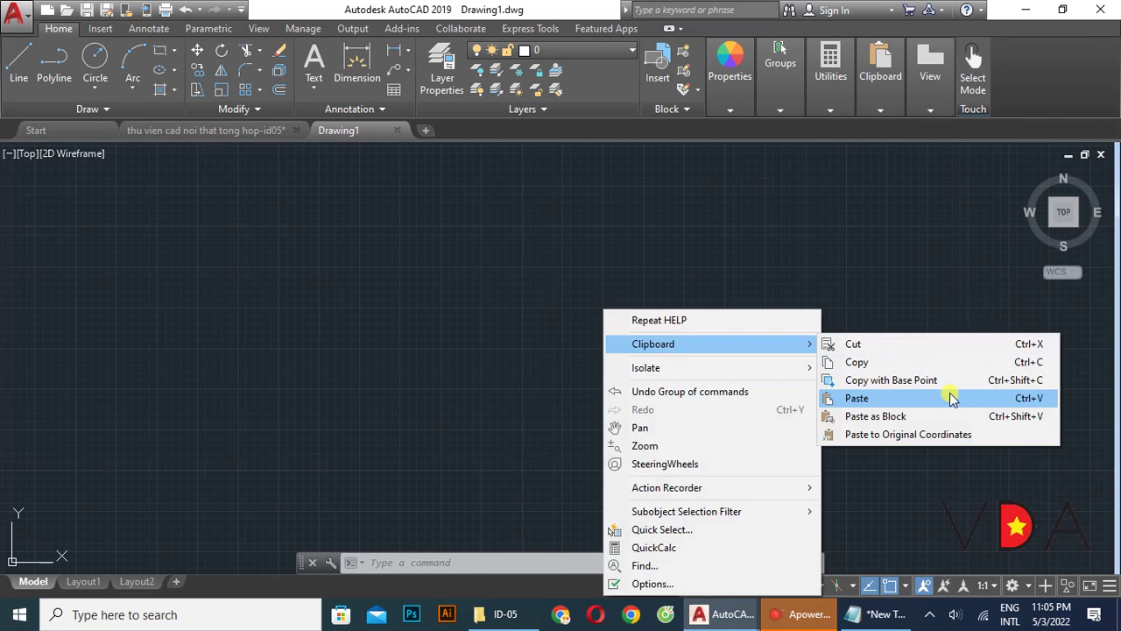
pyautogui.click(1034, 399)
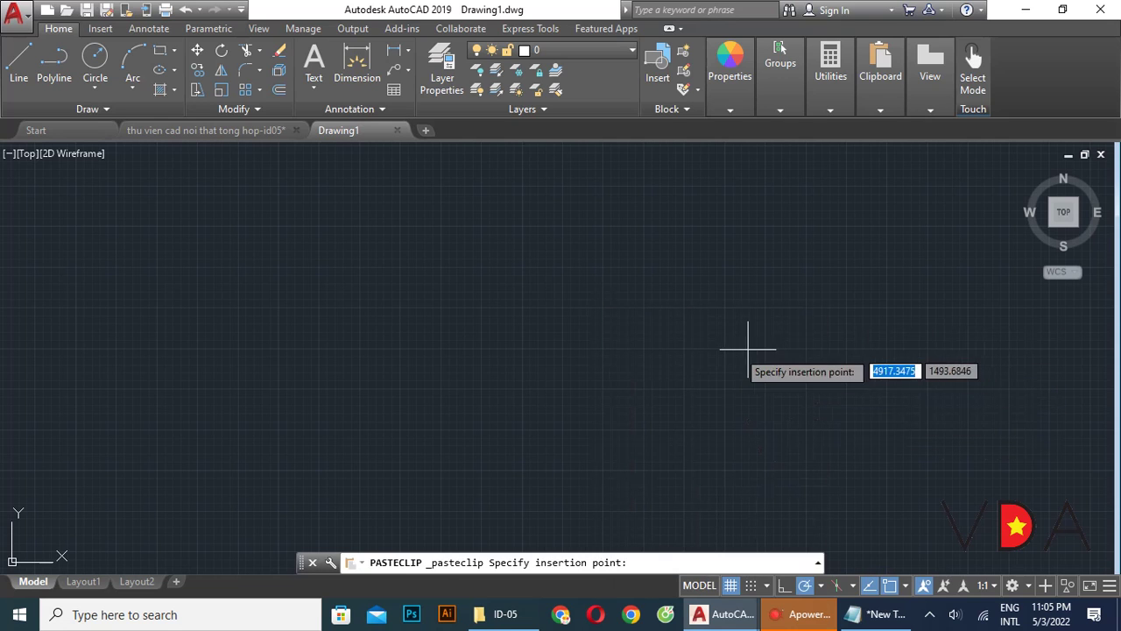
pyautogui.click(491, 305)
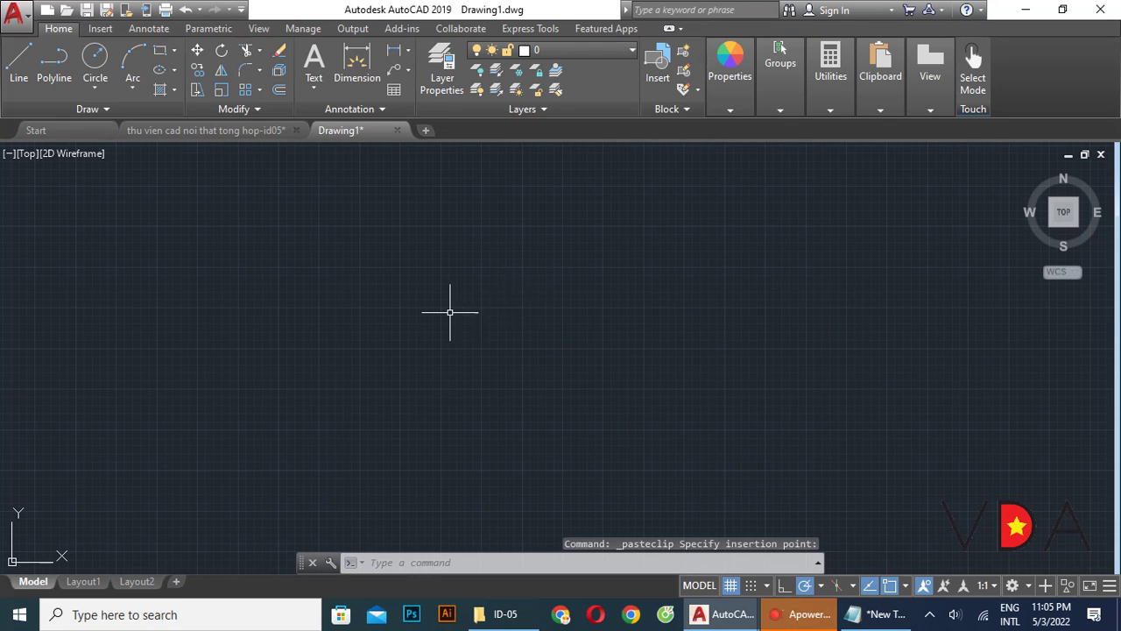
pyautogui.hotkey('ctrl', 'v')
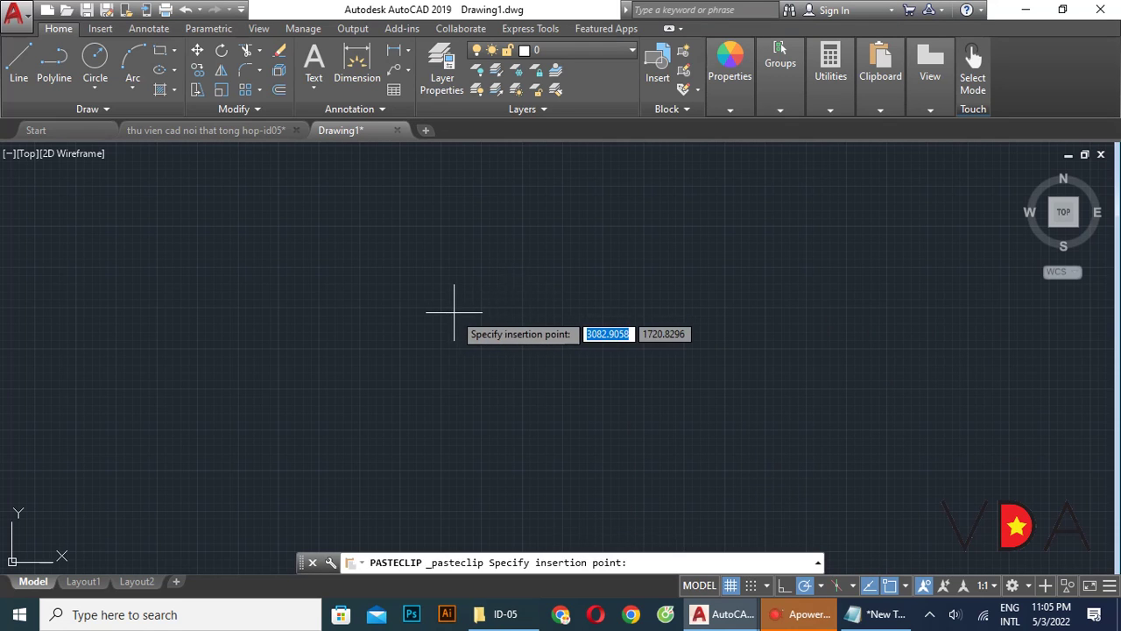
pyautogui.click(454, 311)
# - Undo the pastes with Ctrl+Z twice, leaving Drawing1 empty again
pyautogui.click(478, 313)
pyautogui.click(623, 416)
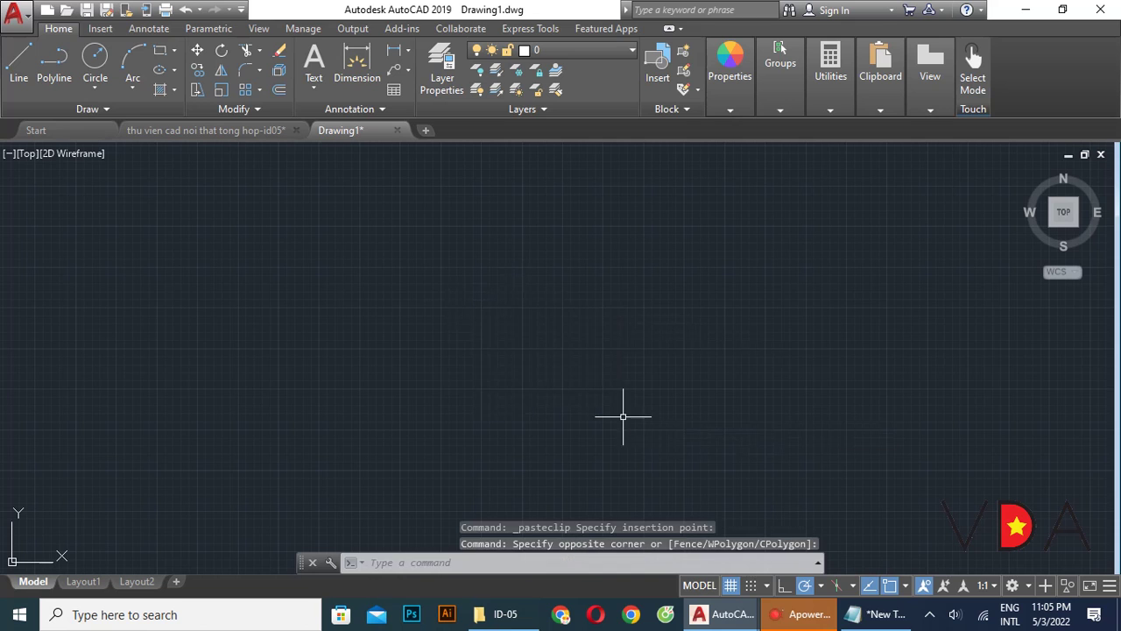
pyautogui.scroll(-5, 565, 363)
pyautogui.scroll(-2, 571, 359)
pyautogui.scroll(2, 736, 307)
pyautogui.scroll(3, 613, 330)
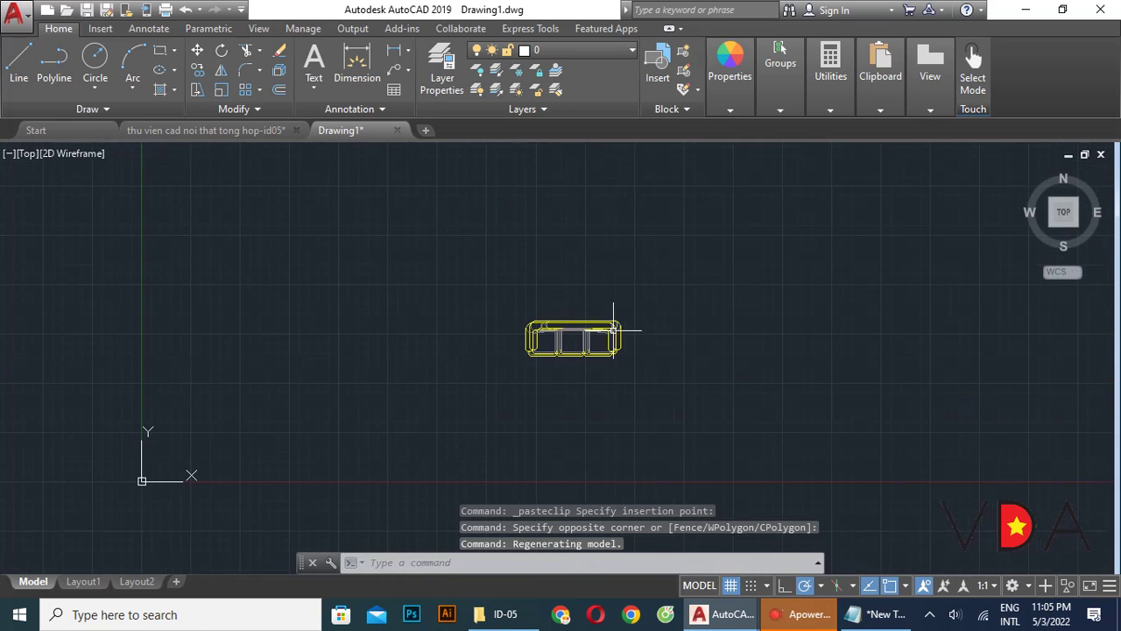
pyautogui.scroll(3, 613, 331)
pyautogui.scroll(-3, 604, 315)
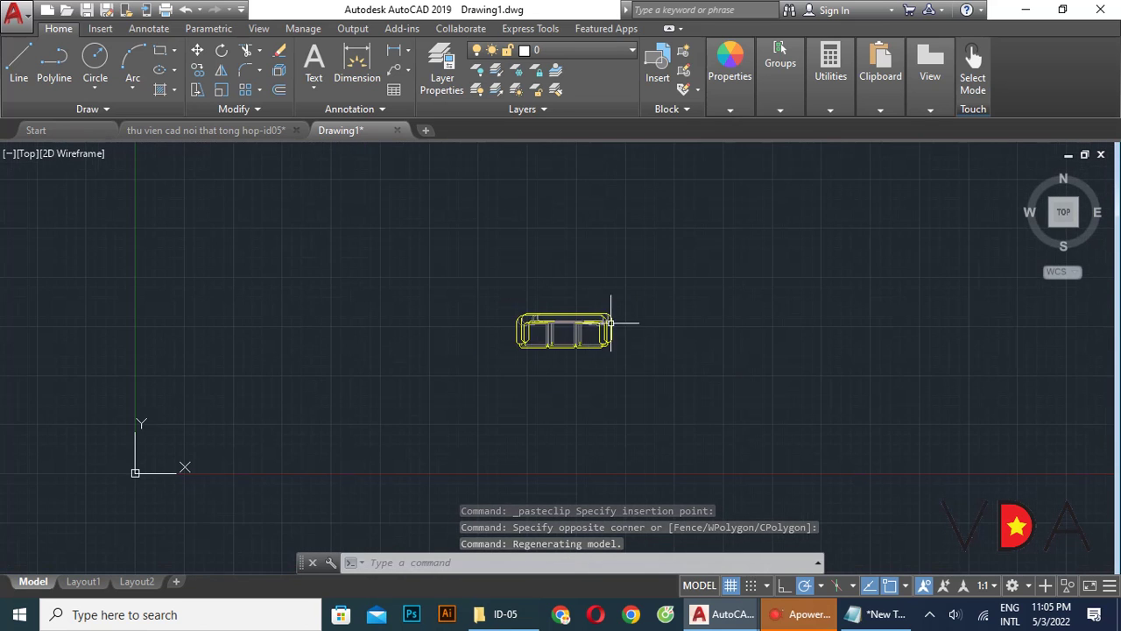
pyautogui.scroll(4, 610, 323)
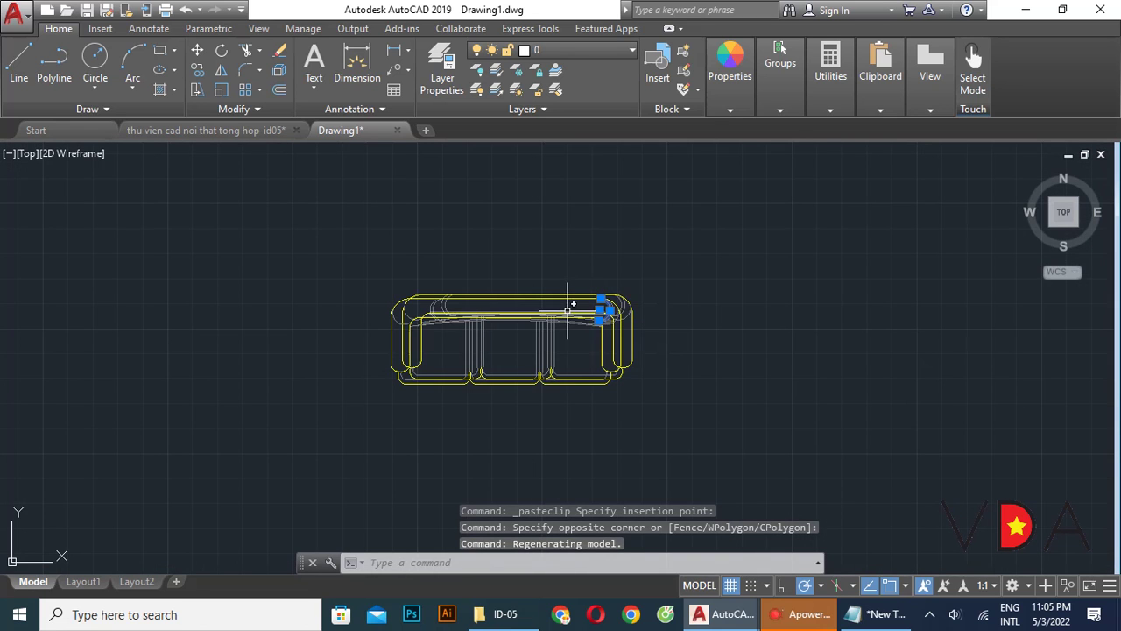
pyautogui.hotkey('ctrl', 'z')
pyautogui.scroll(-3, 611, 303)
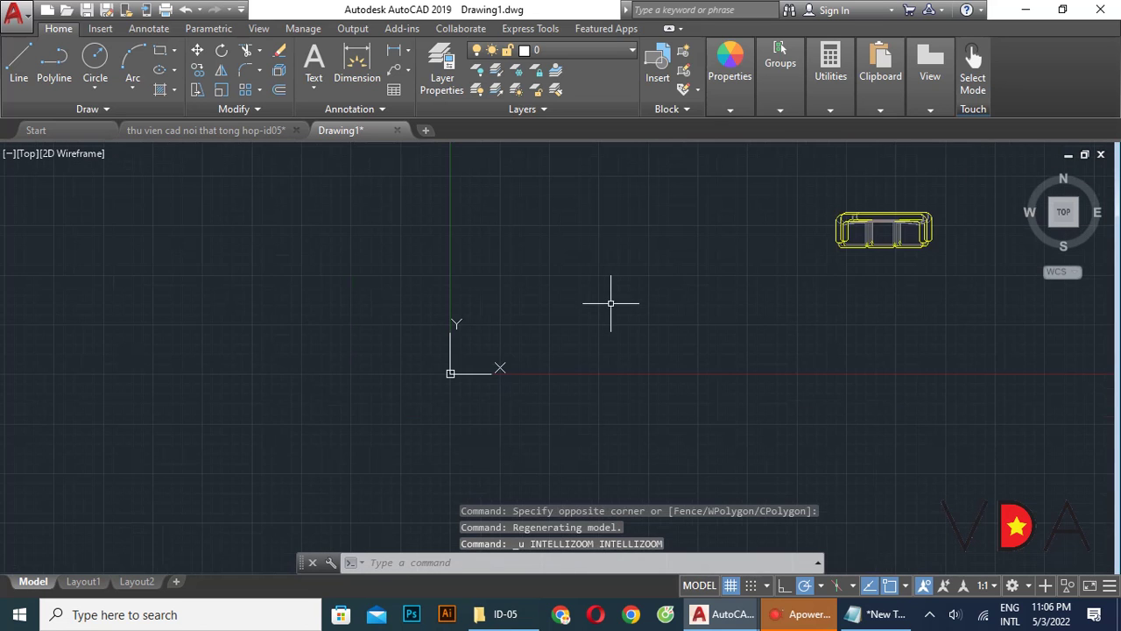
pyautogui.scroll(-3, 689, 289)
pyautogui.hotkey('ctrl', 'z')
# - Paste the sofa into Drawing1, then delete that misplaced copy
pyautogui.hotkey('ctrl', 'v')
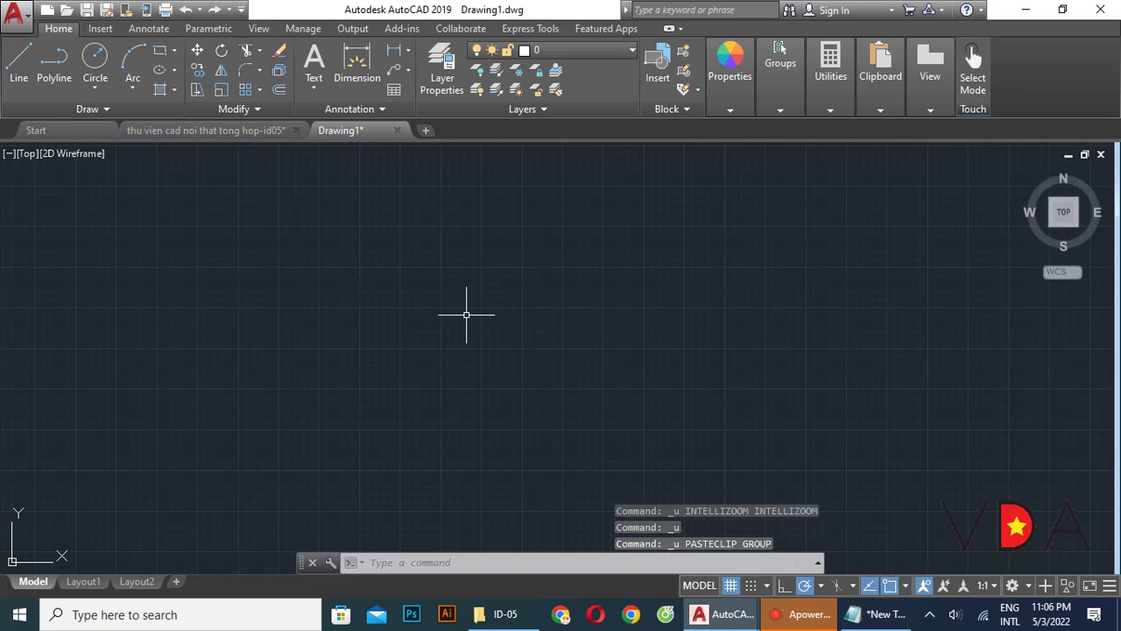
pyautogui.scroll(-5, 473, 315)
pyautogui.click(653, 267)
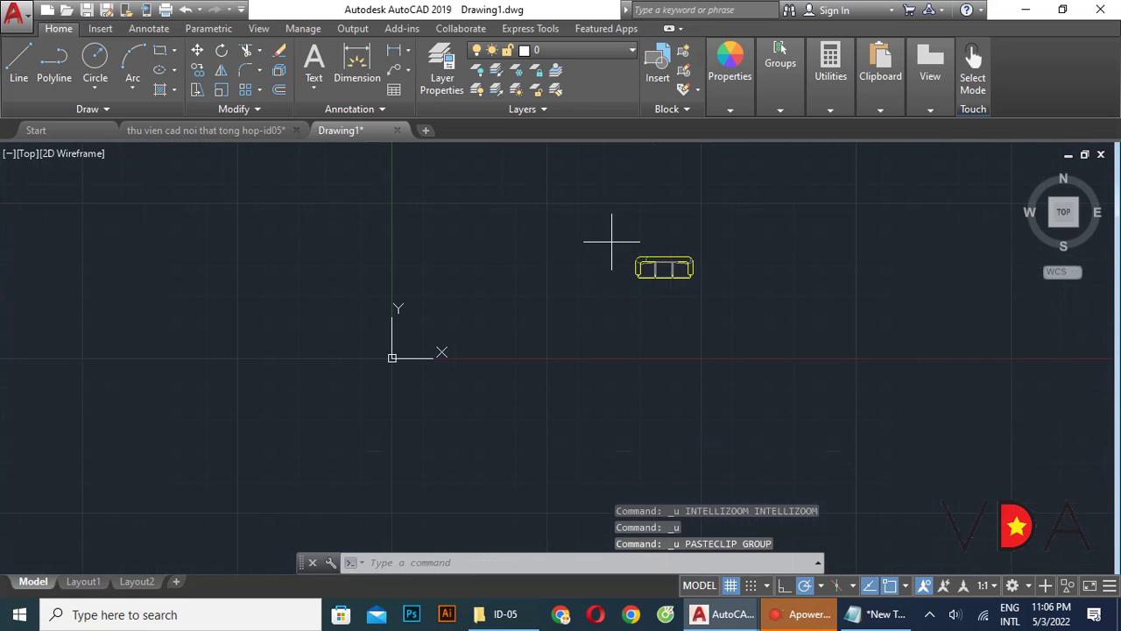
pyautogui.click(612, 239)
pyautogui.click(706, 306)
pyautogui.press('Delete')
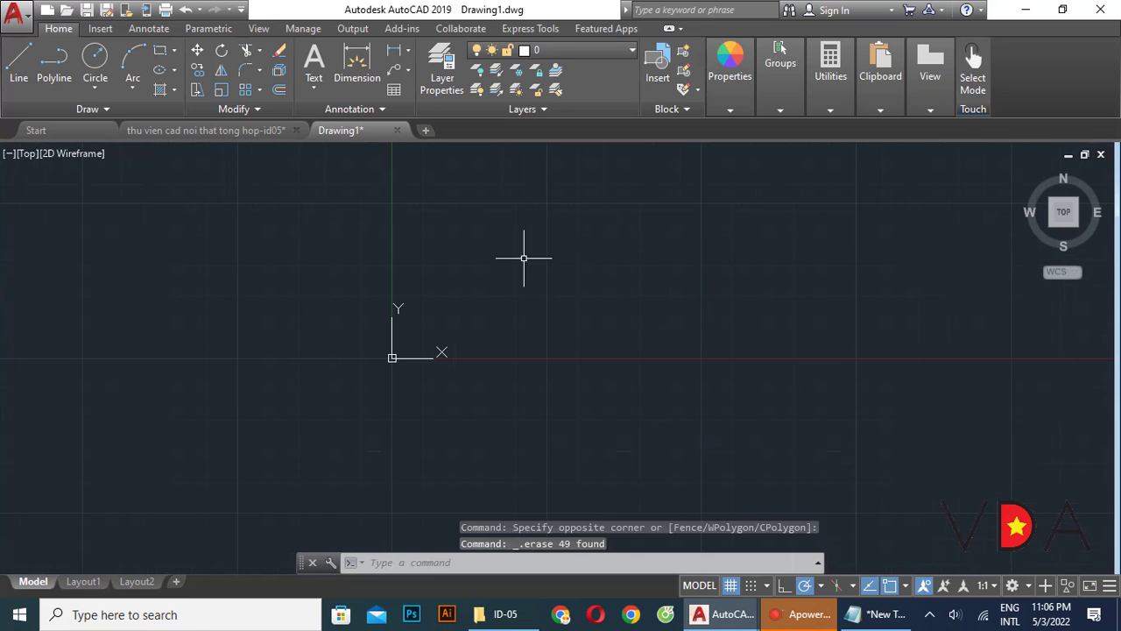
# - Paste the sofa again just above the origin and window-select the whole copy
pyautogui.scroll(2, 433, 243)
pyautogui.hotkey('ctrl', 'v')
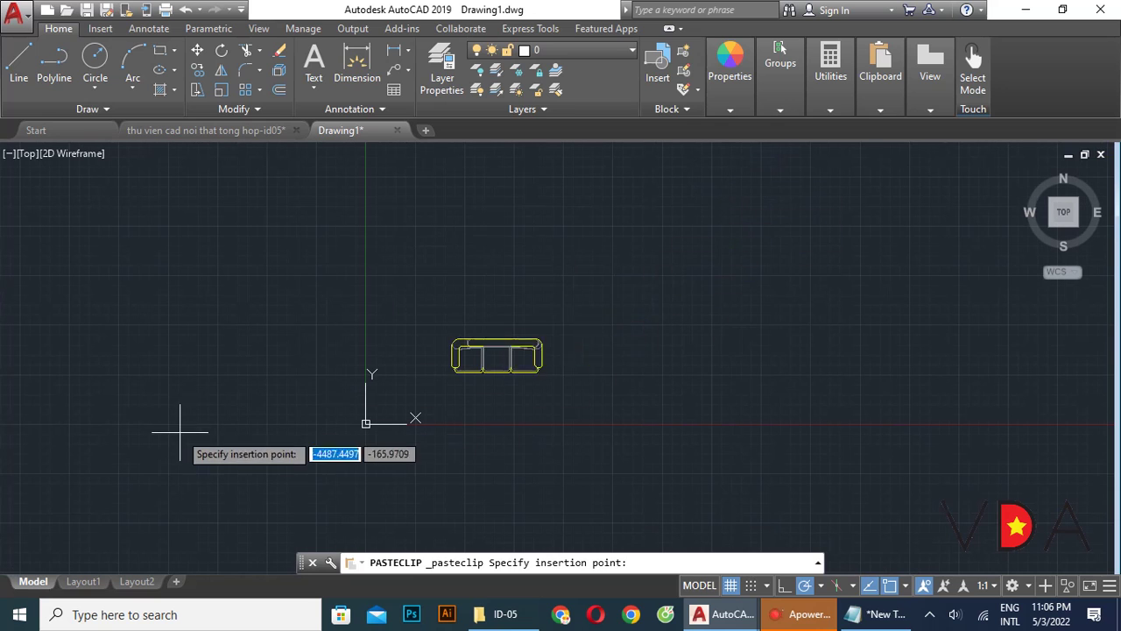
pyautogui.click(207, 412)
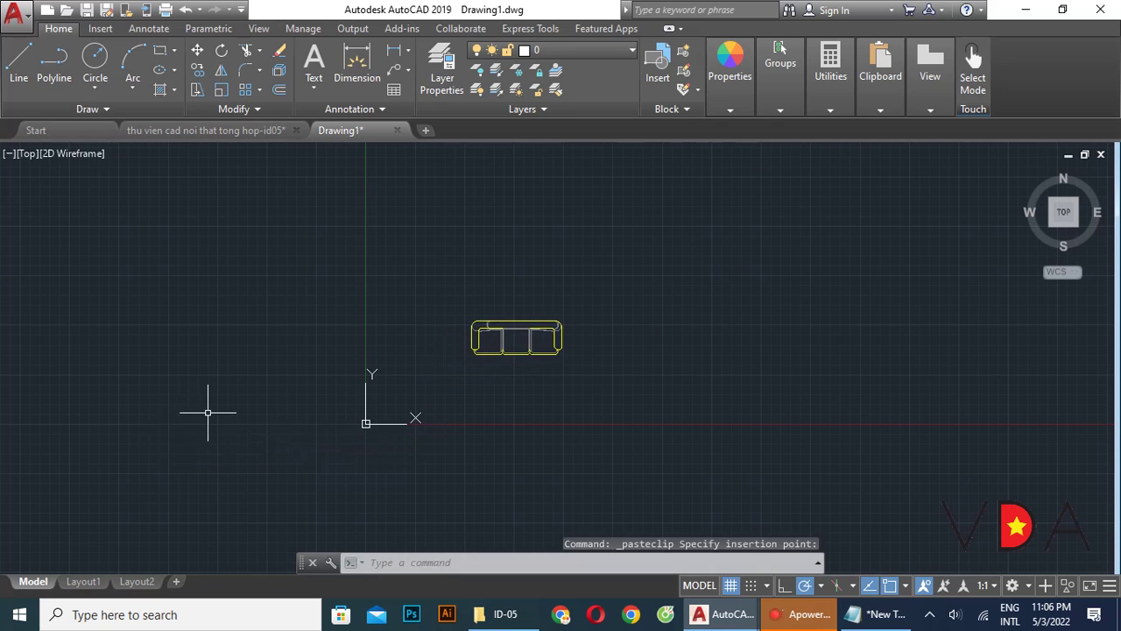
pyautogui.click(517, 334)
pyautogui.scroll(4, 522, 344)
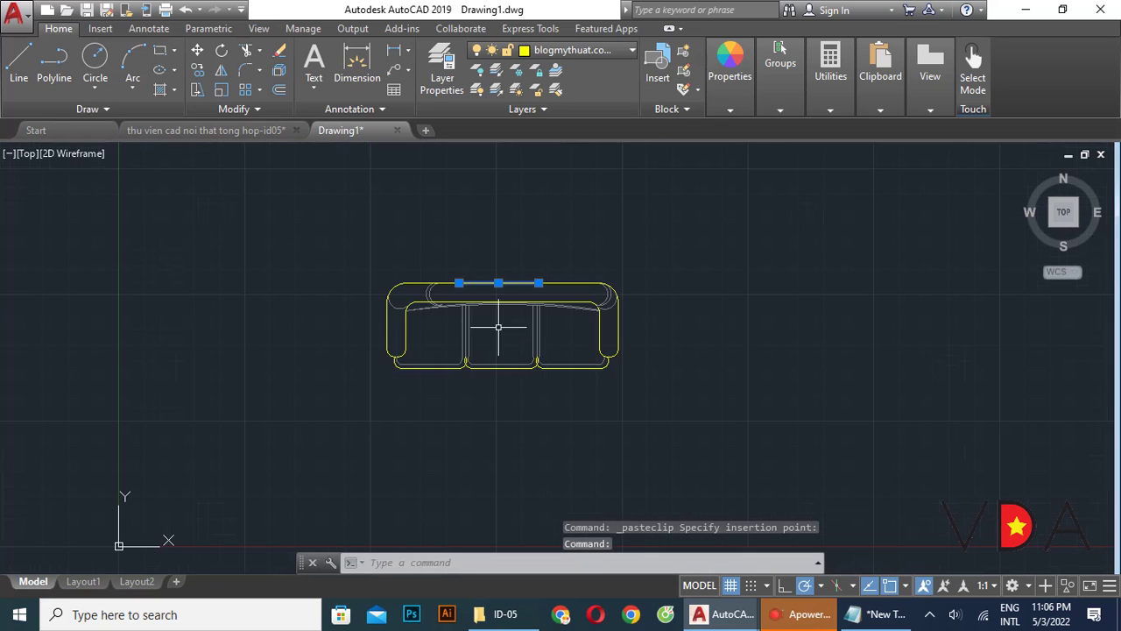
pyautogui.click(363, 252)
pyautogui.click(628, 404)
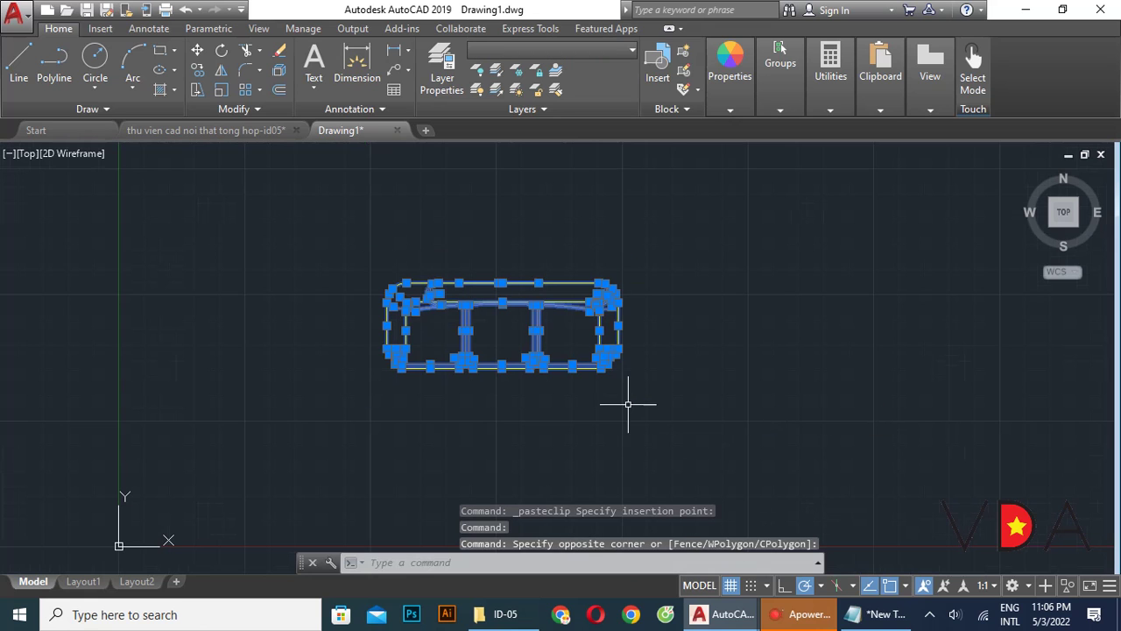
# - Add a Notepad note to Group again if pasting loses grouping, then return to the selected sofa
pyautogui.click(867, 621)
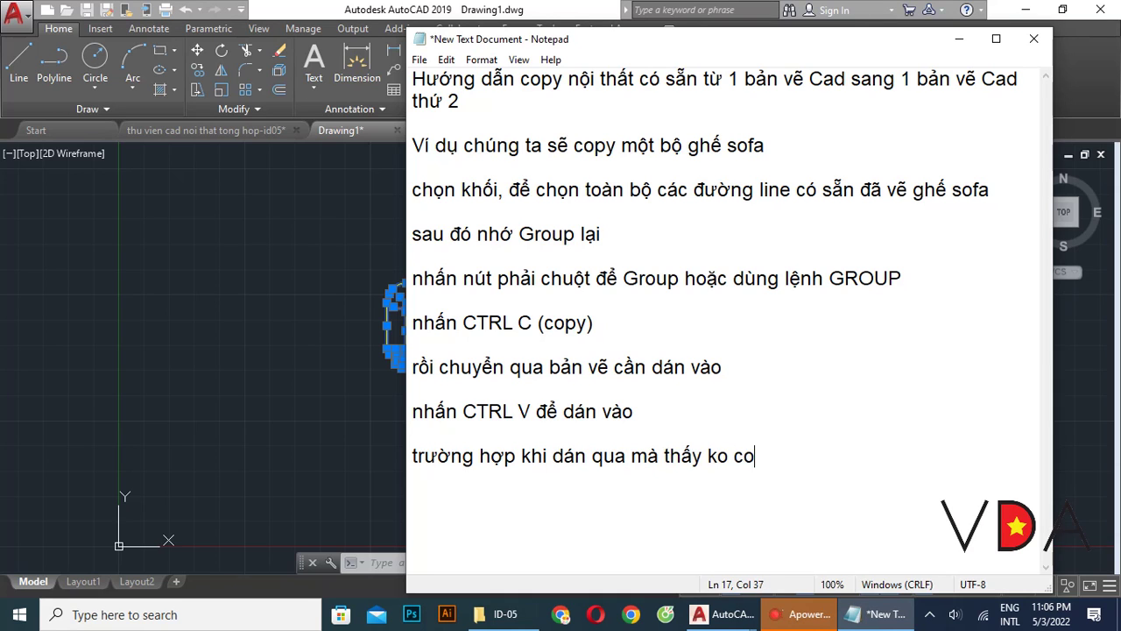
pyautogui.write('ti')
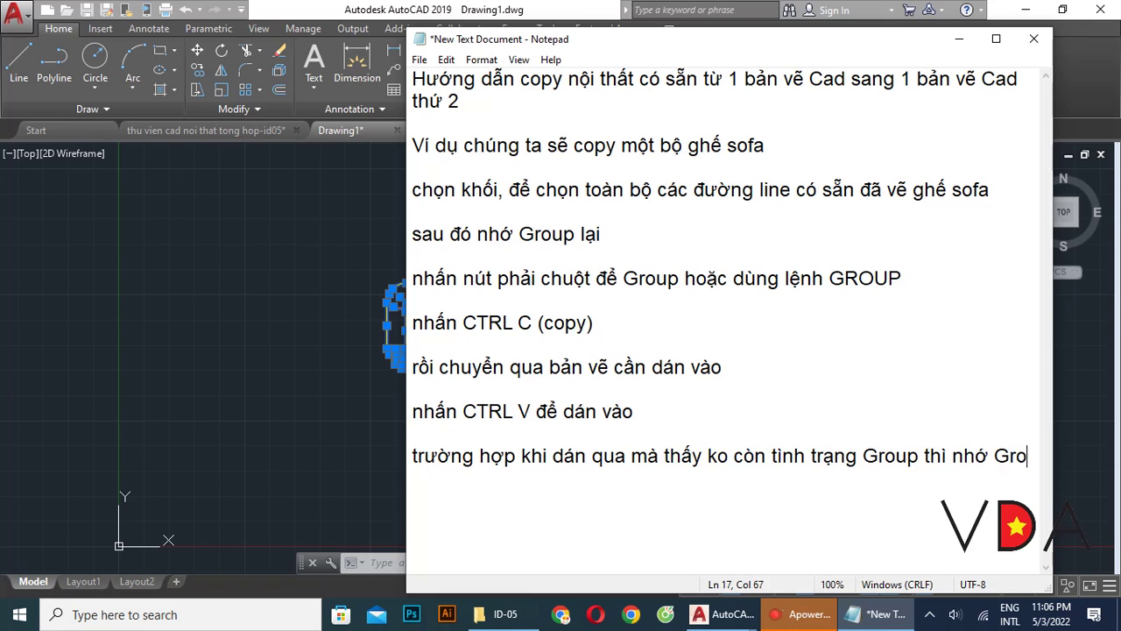
pyautogui.write('up lại')
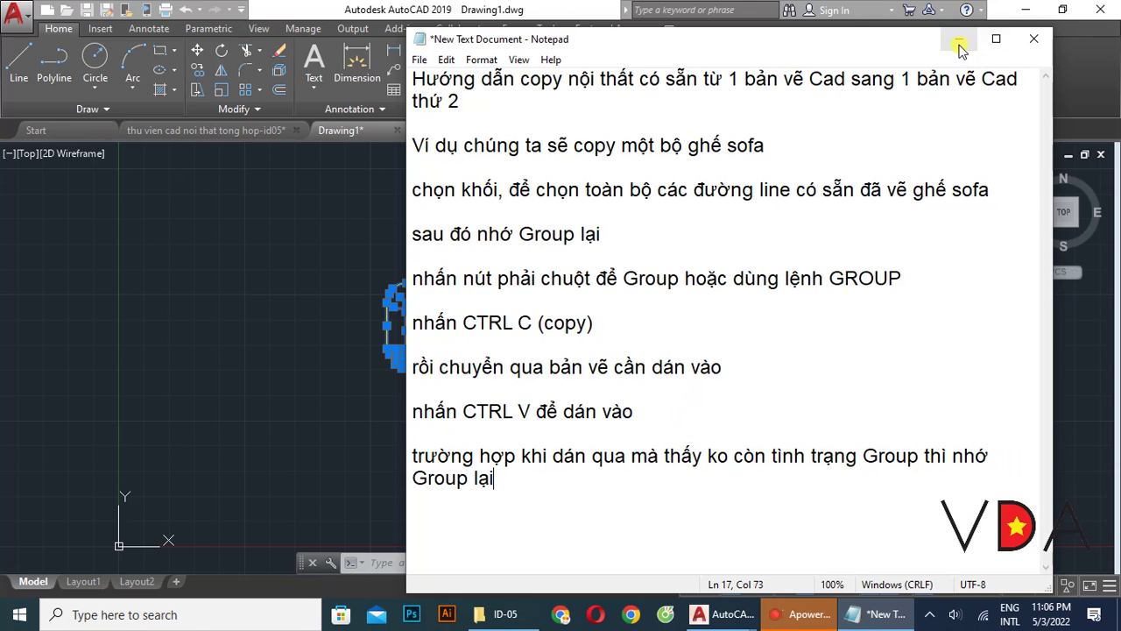
pyautogui.click(959, 39)
pyautogui.rightClick(605, 304)
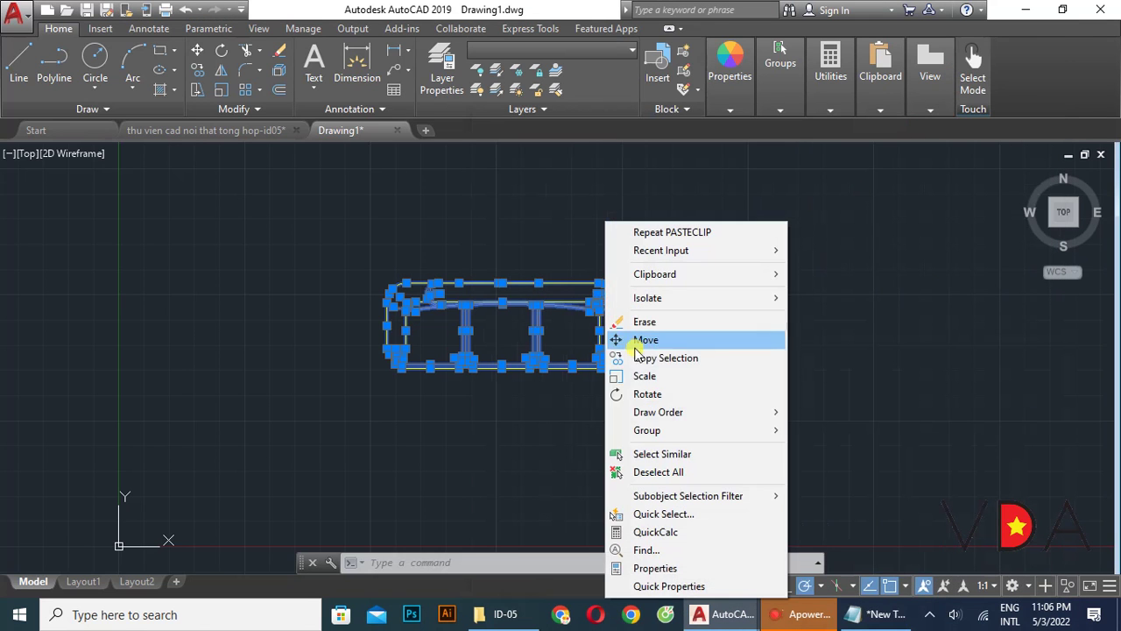
# - Group the pasted sofa and confirm it selects as one group like the library sofa
pyautogui.moveTo(648, 430)
pyautogui.click(813, 436)
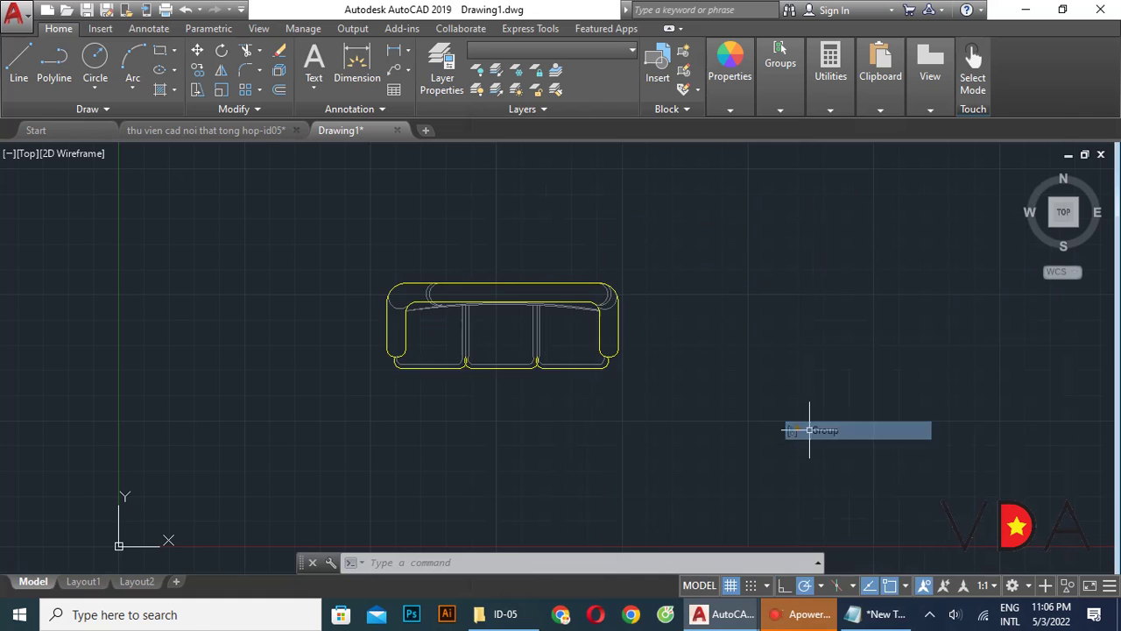
pyautogui.click(248, 136)
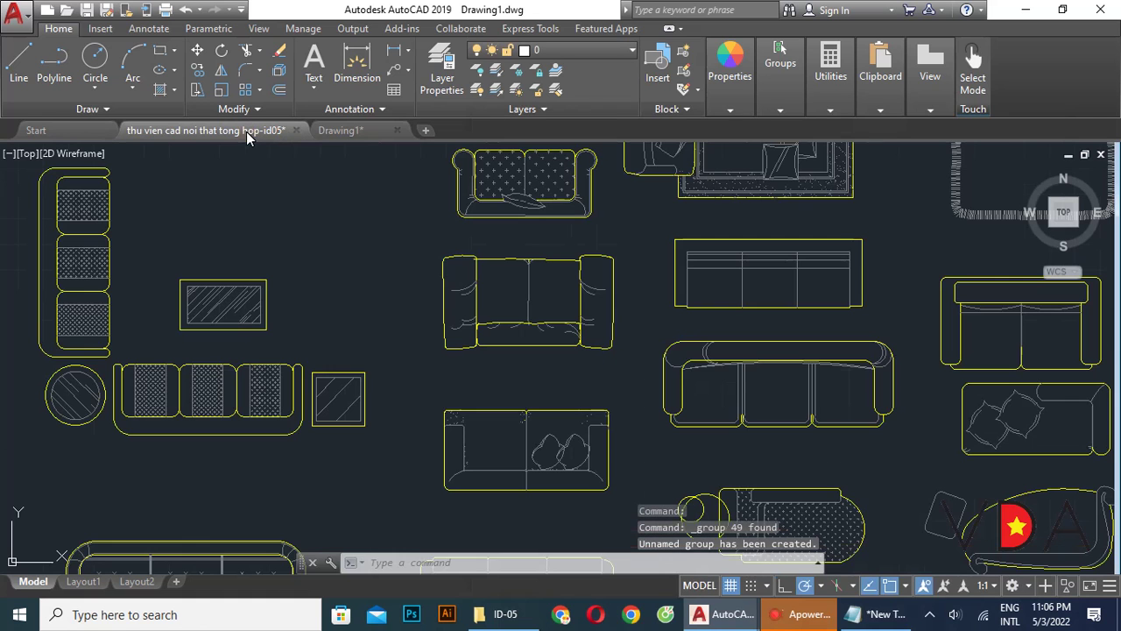
pyautogui.click(750, 340)
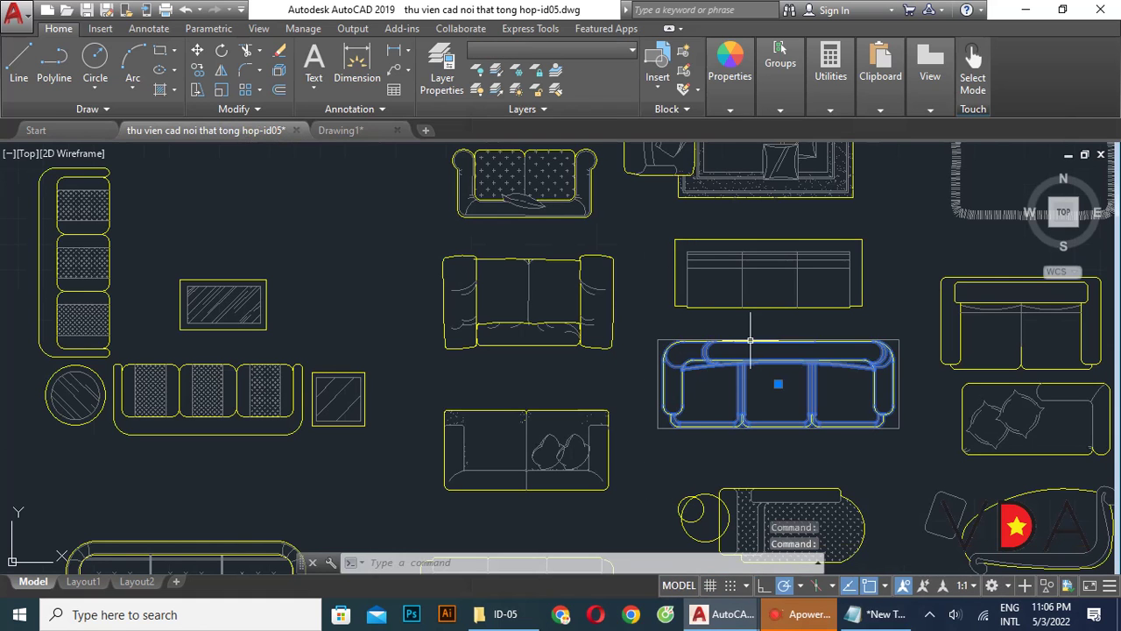
pyautogui.click(350, 129)
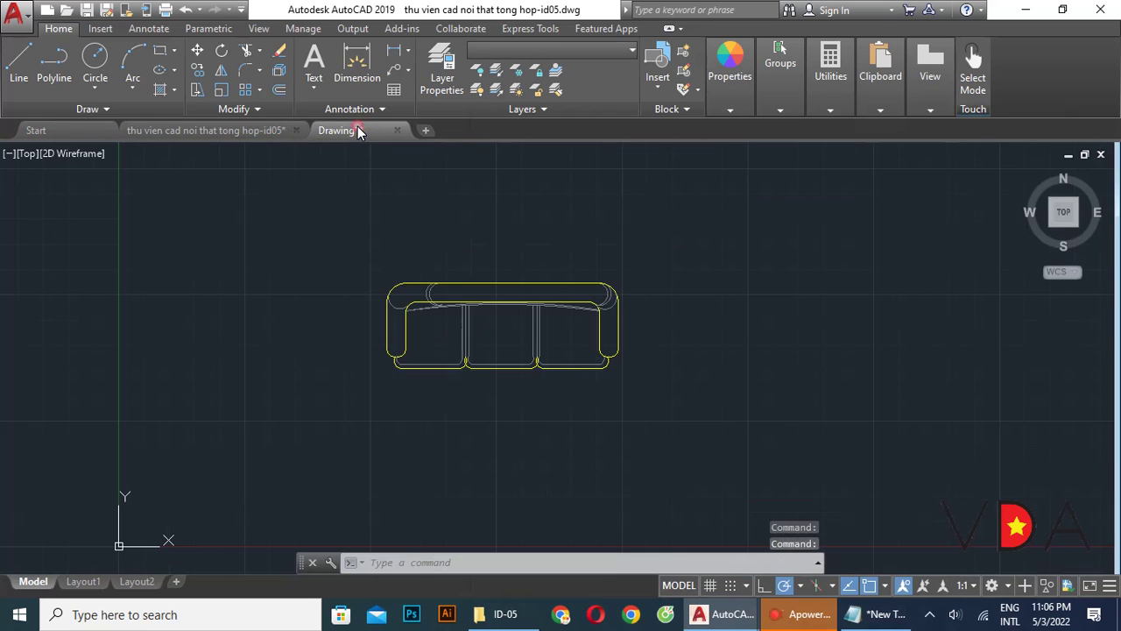
pyautogui.click(475, 282)
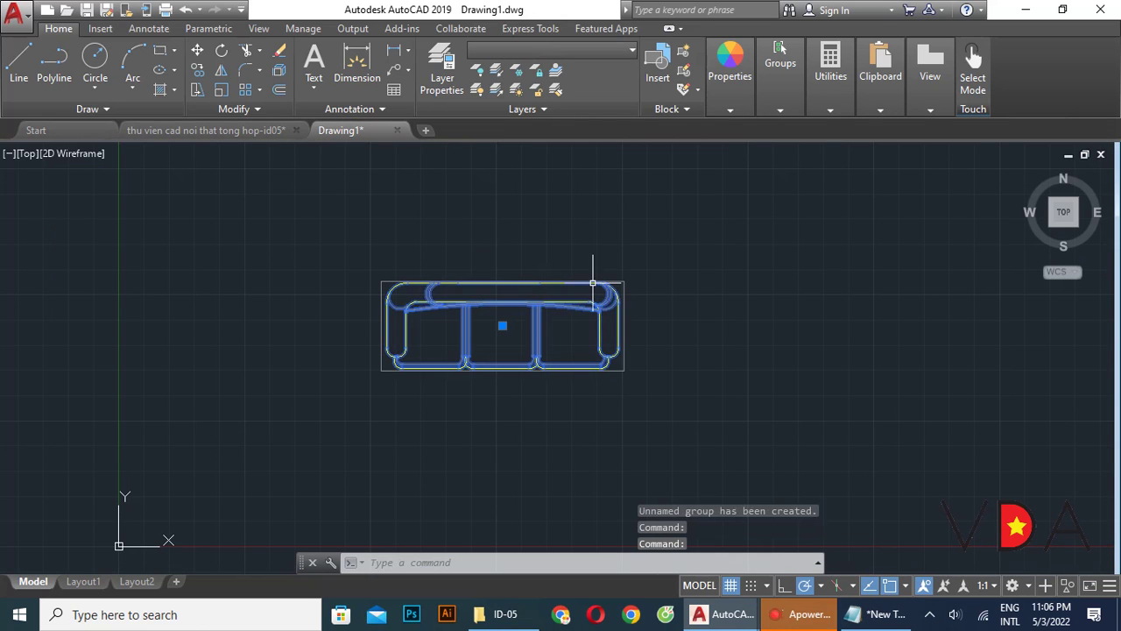
# - Bring the Notepad notes back to the front
pyautogui.scroll(-2, 593, 282)
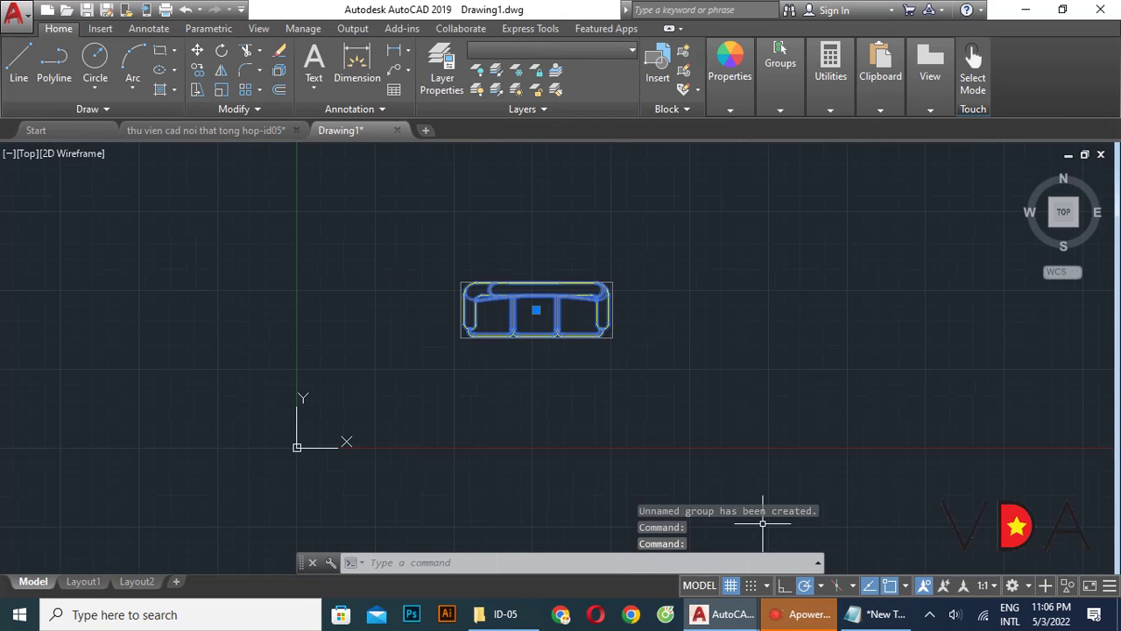
pyautogui.scroll(2, 613, 315)
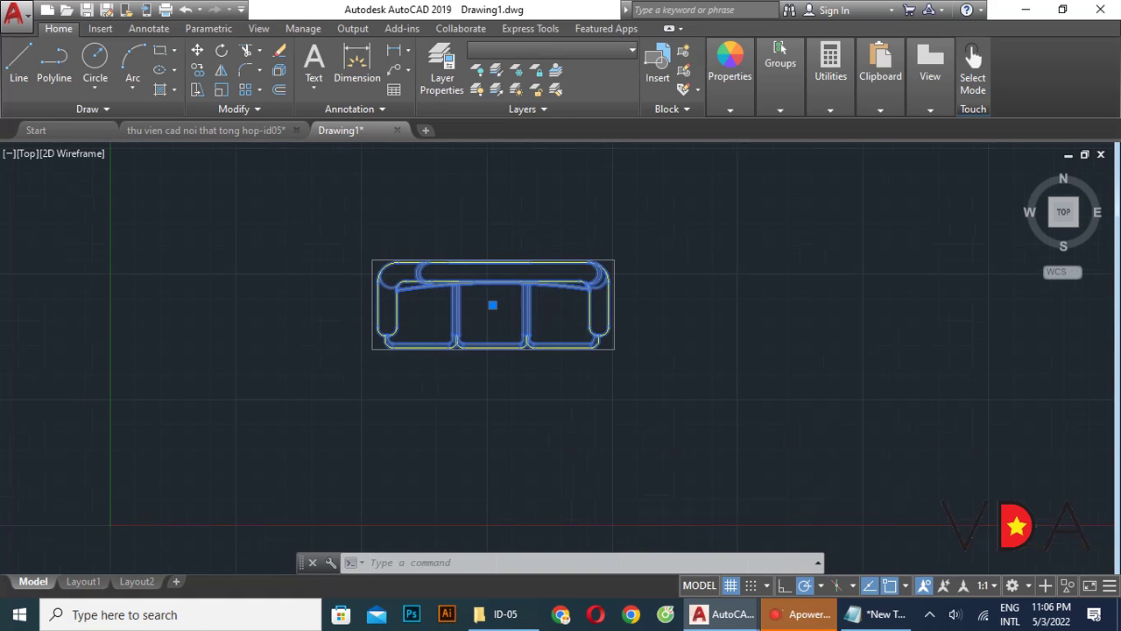
pyautogui.scroll(2, 538, 297)
pyautogui.scroll(-2, 539, 302)
pyautogui.click(865, 616)
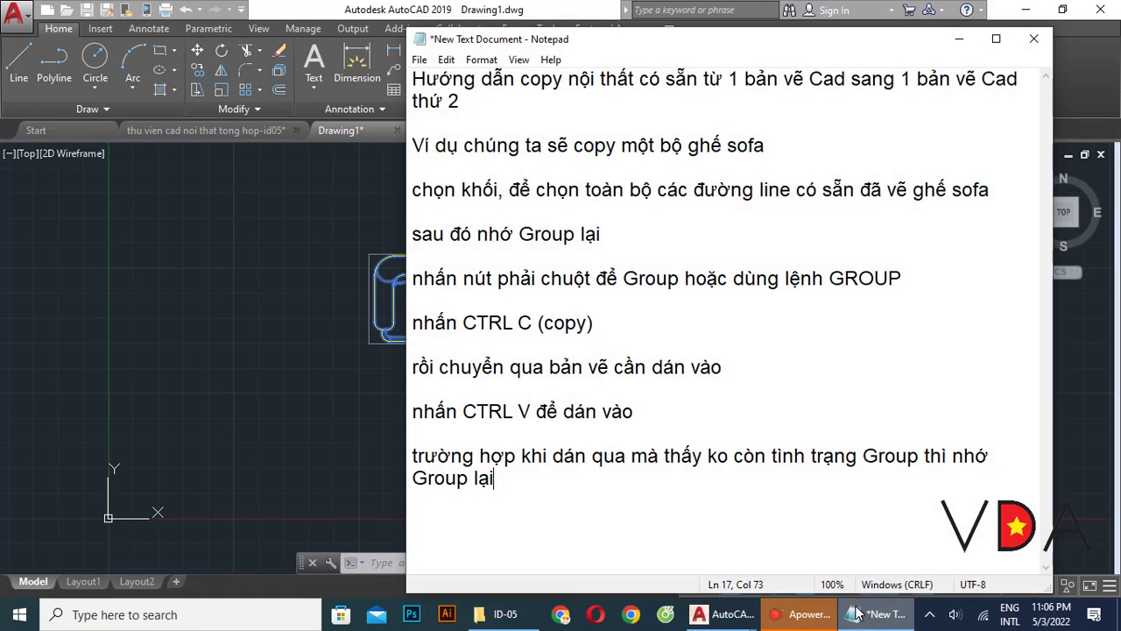